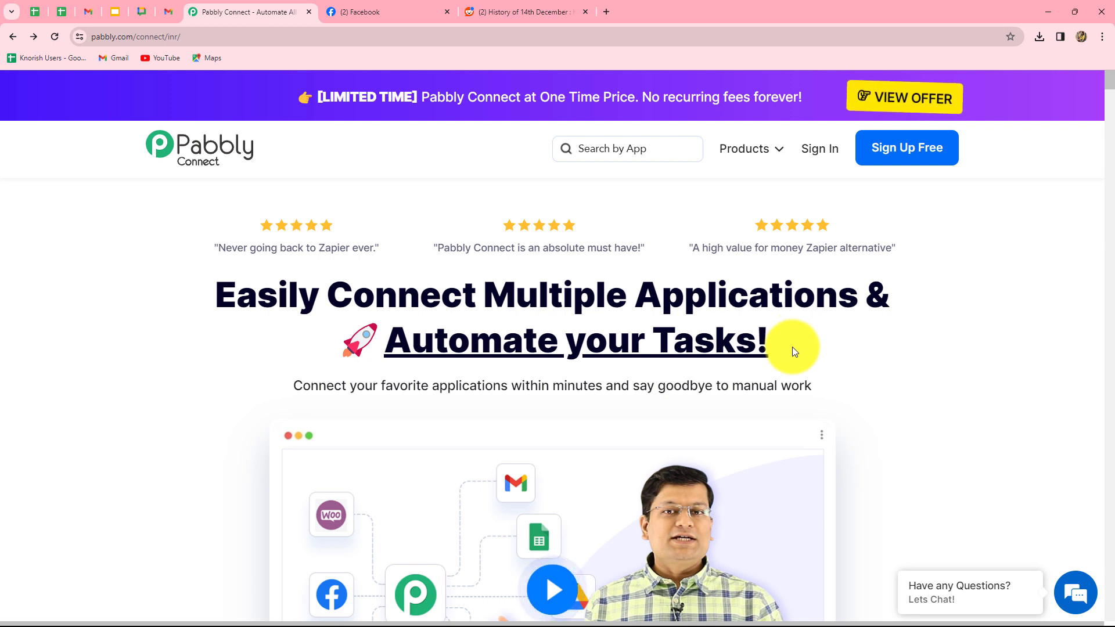
# Sign in to Pabbly Connect and create a workflow named "Share Reddit Post on Facebook Page" in the Test Integrations folder.
pyautogui.click(817, 152)
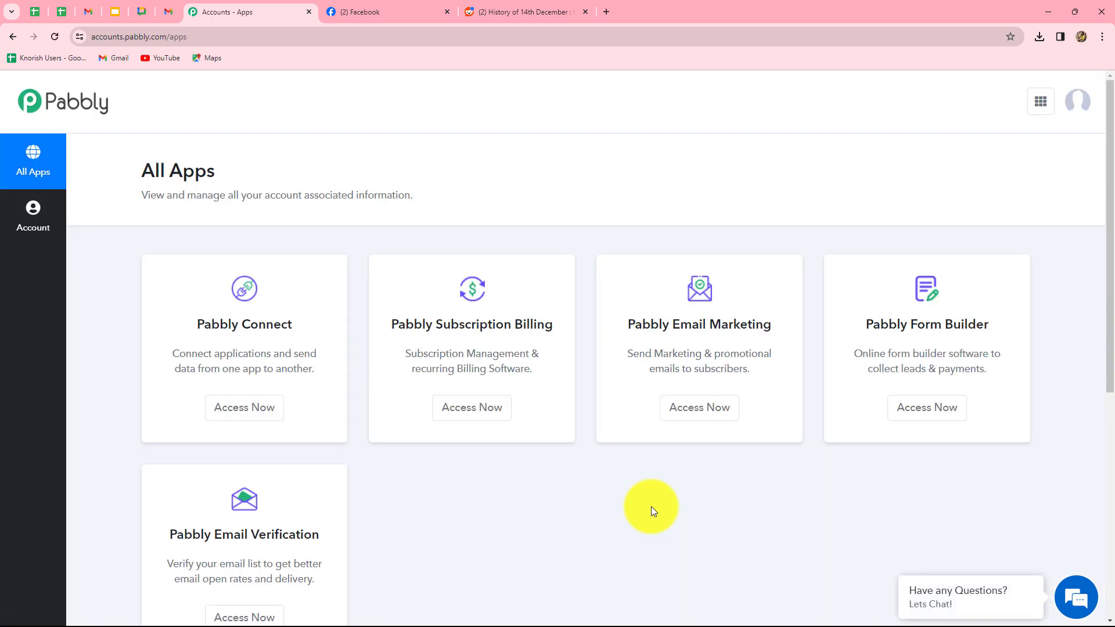
pyautogui.click(238, 412)
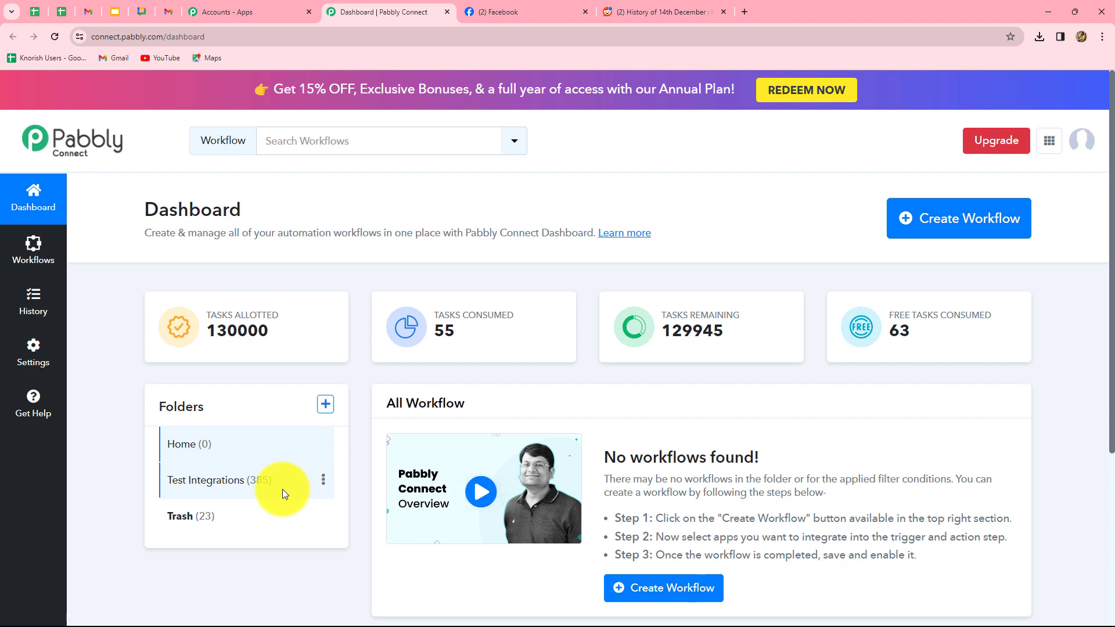
pyautogui.click(947, 236)
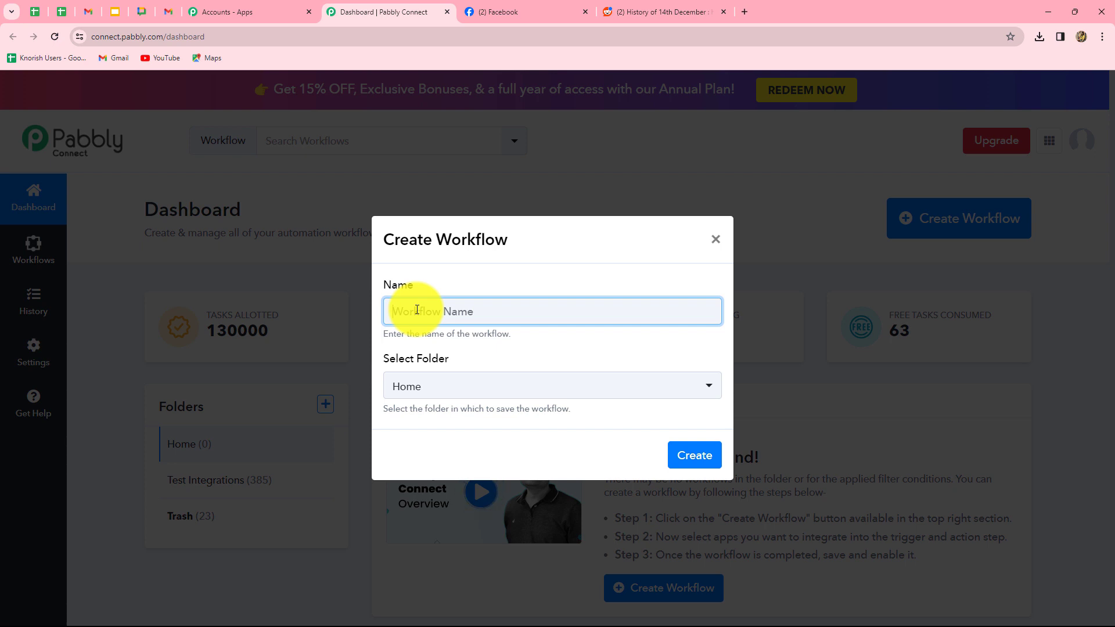
pyautogui.write('Share Reddit Post on Facebook Page')
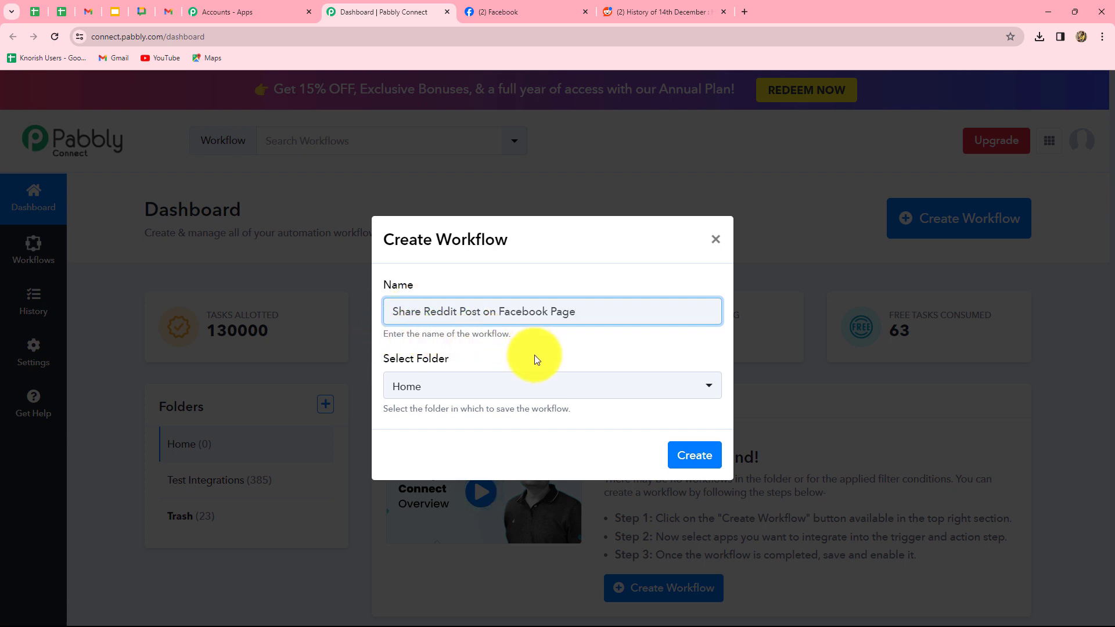
pyautogui.click(476, 390)
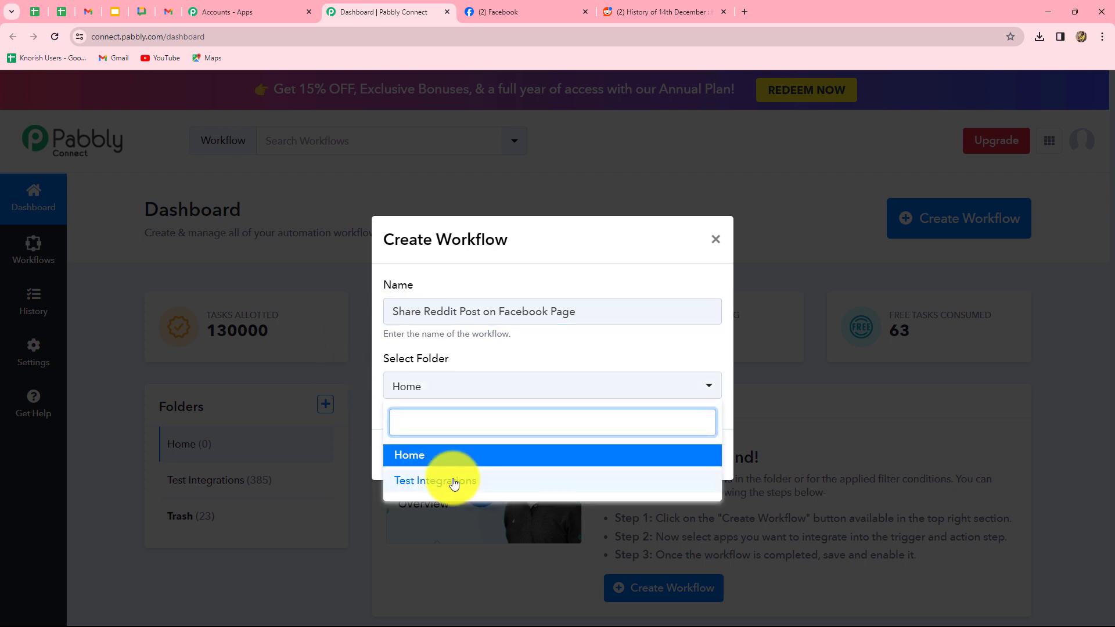
pyautogui.click(454, 482)
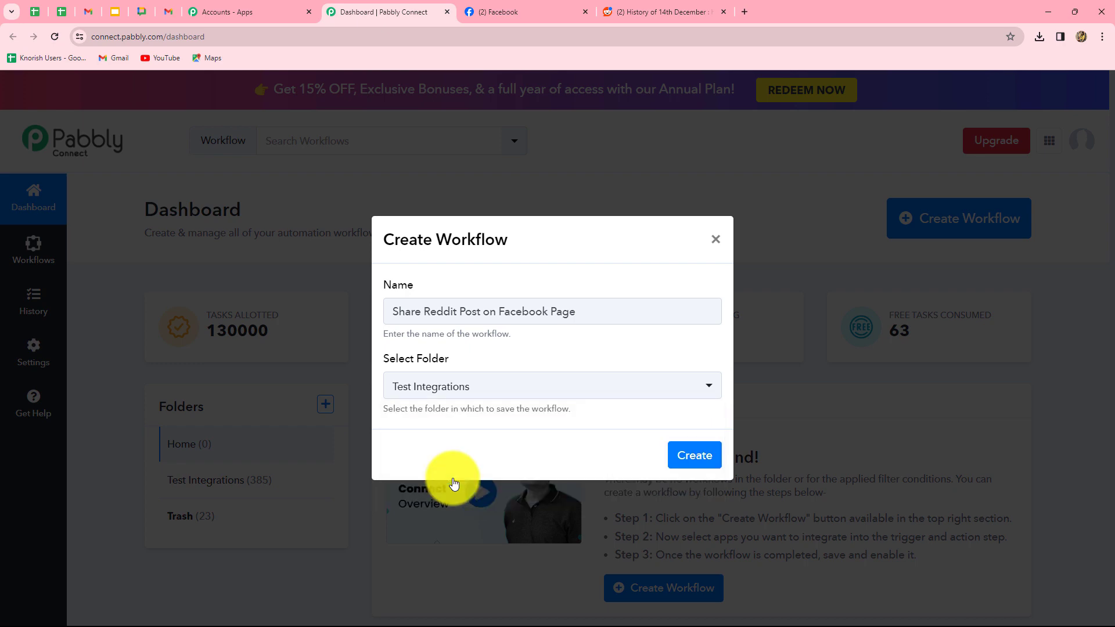
pyautogui.click(691, 457)
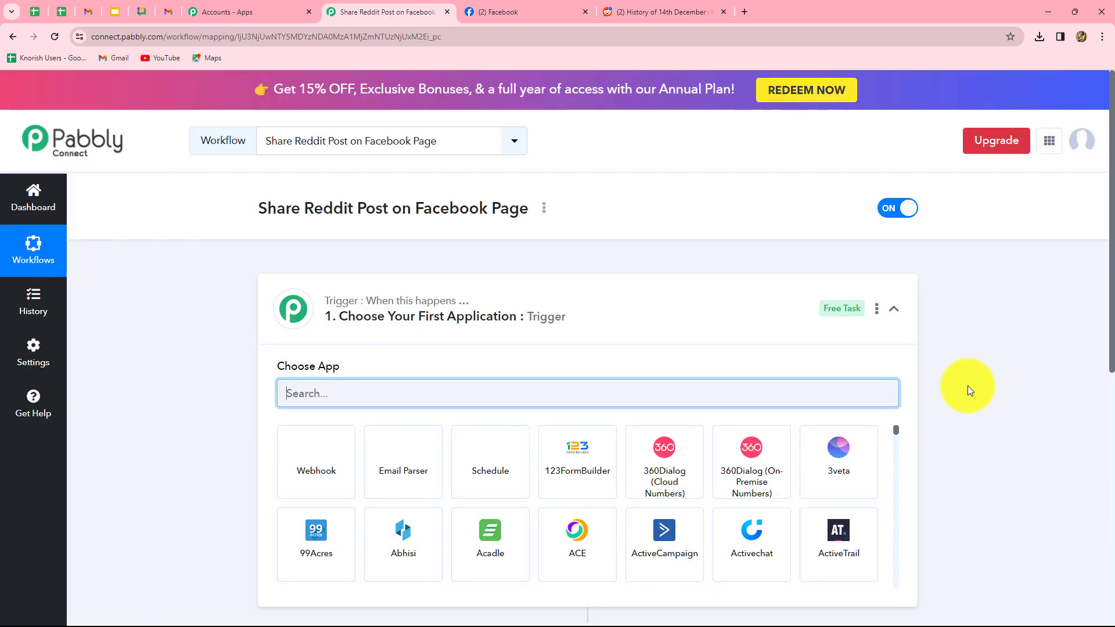
# Set the workflow's trigger application to Reddit with the New Post trigger event.
pyautogui.scroll(-1, 971, 384)
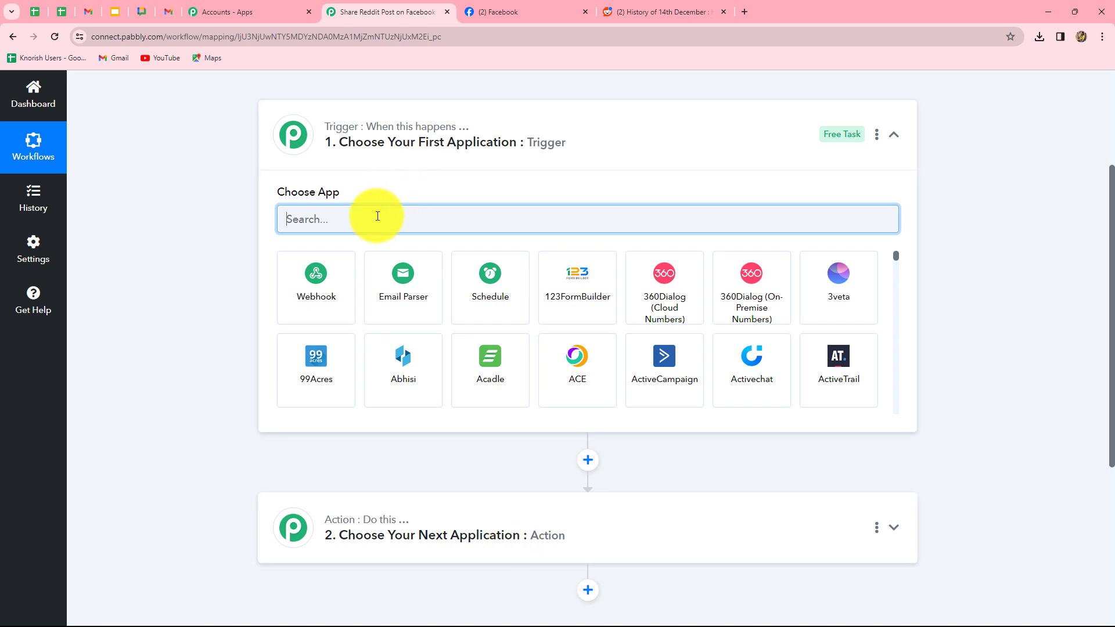
pyautogui.write('Reddit')
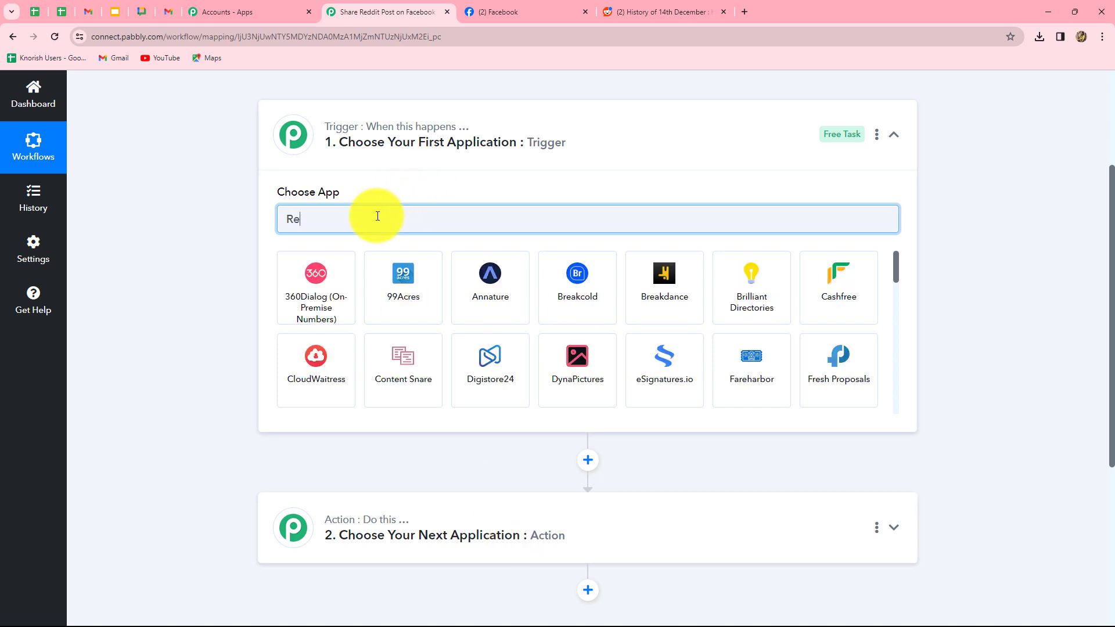
pyautogui.click(308, 284)
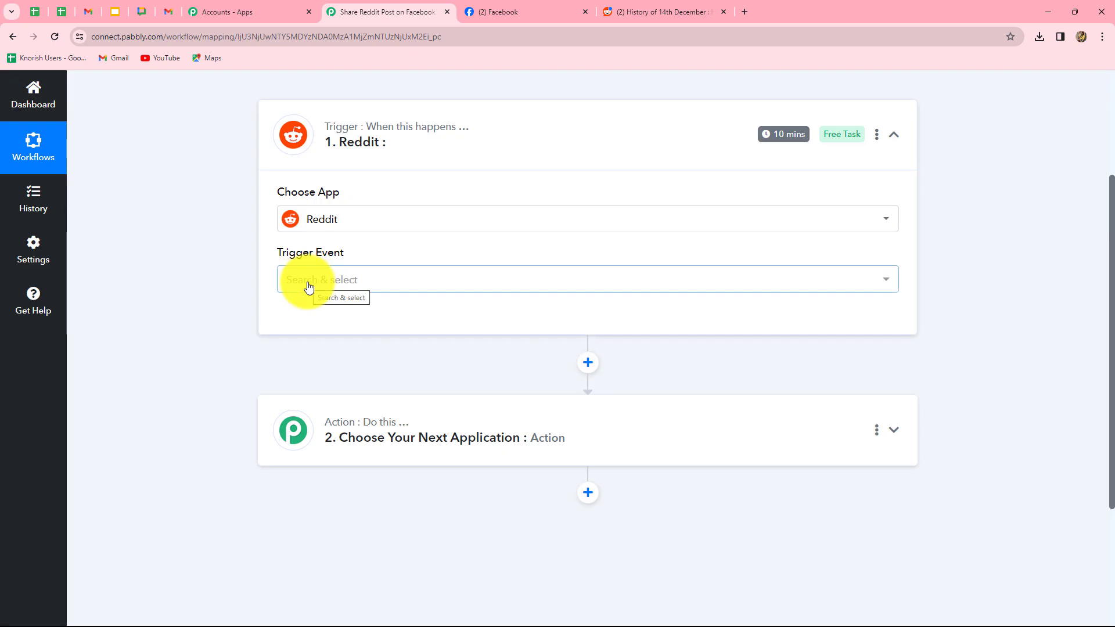
pyautogui.click(308, 285)
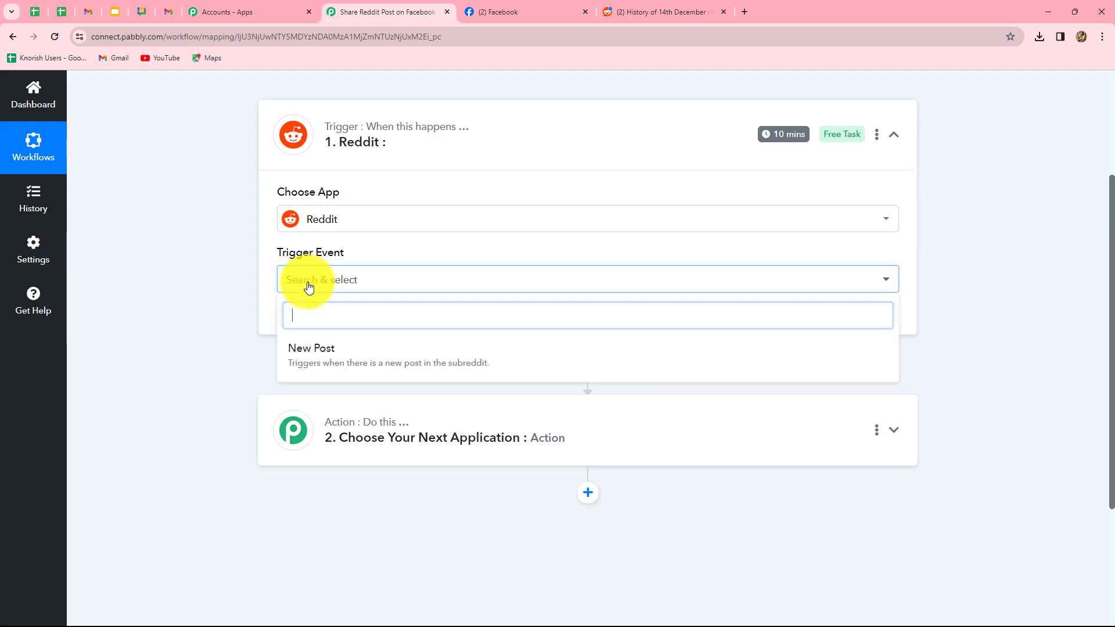
pyautogui.click(345, 357)
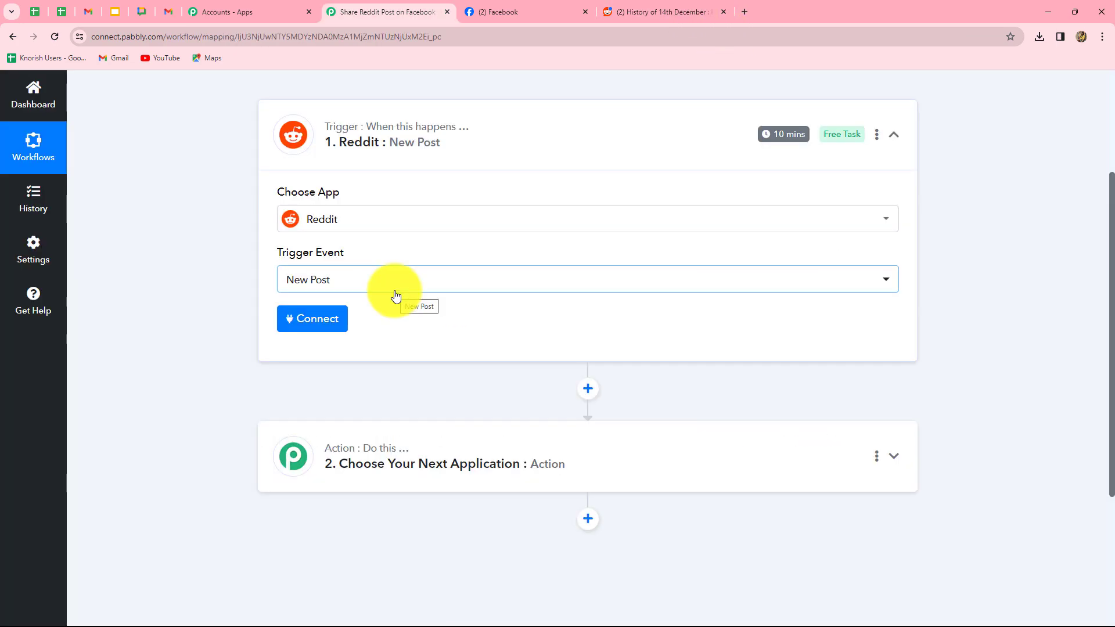
# Add a new Reddit connection to the trigger and authorize Pabbly Connect to access the Reddit account.
pyautogui.click(319, 323)
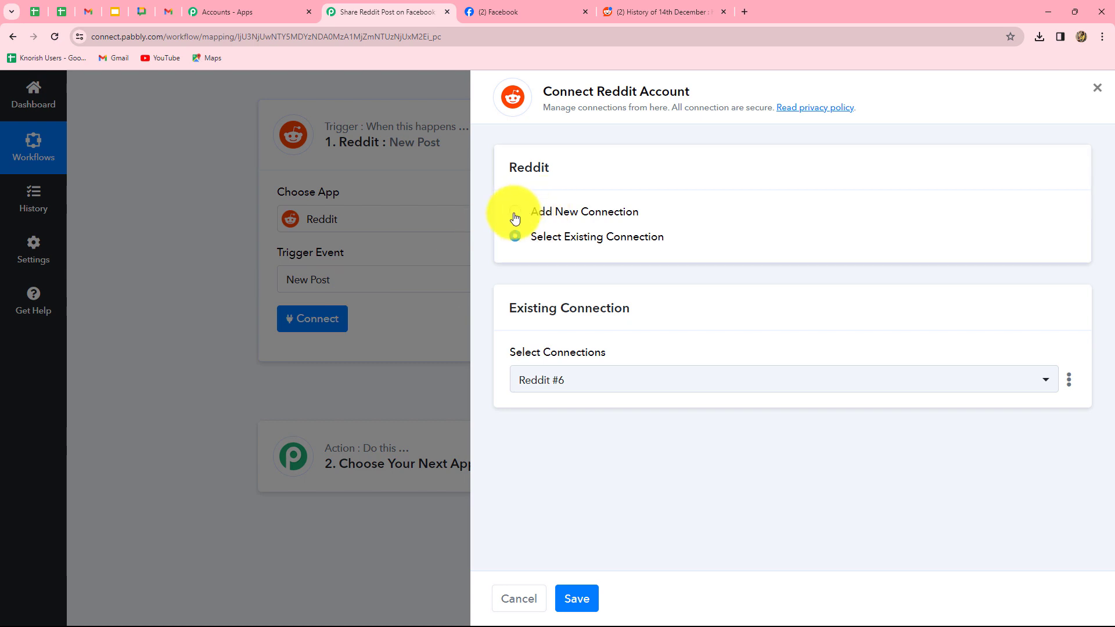
pyautogui.click(514, 215)
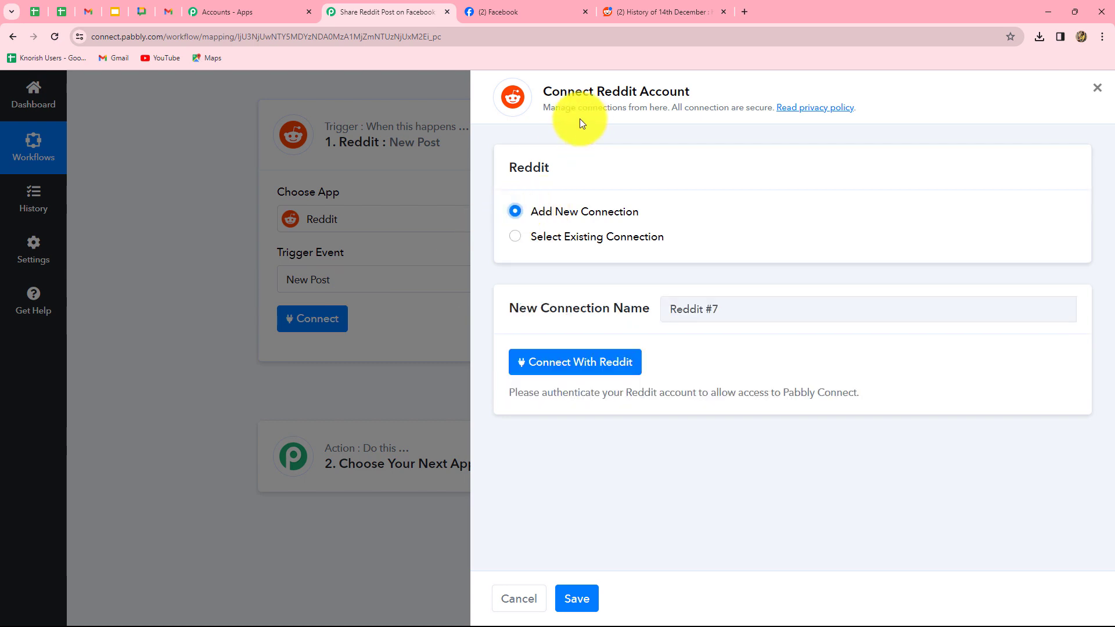
pyautogui.click(563, 363)
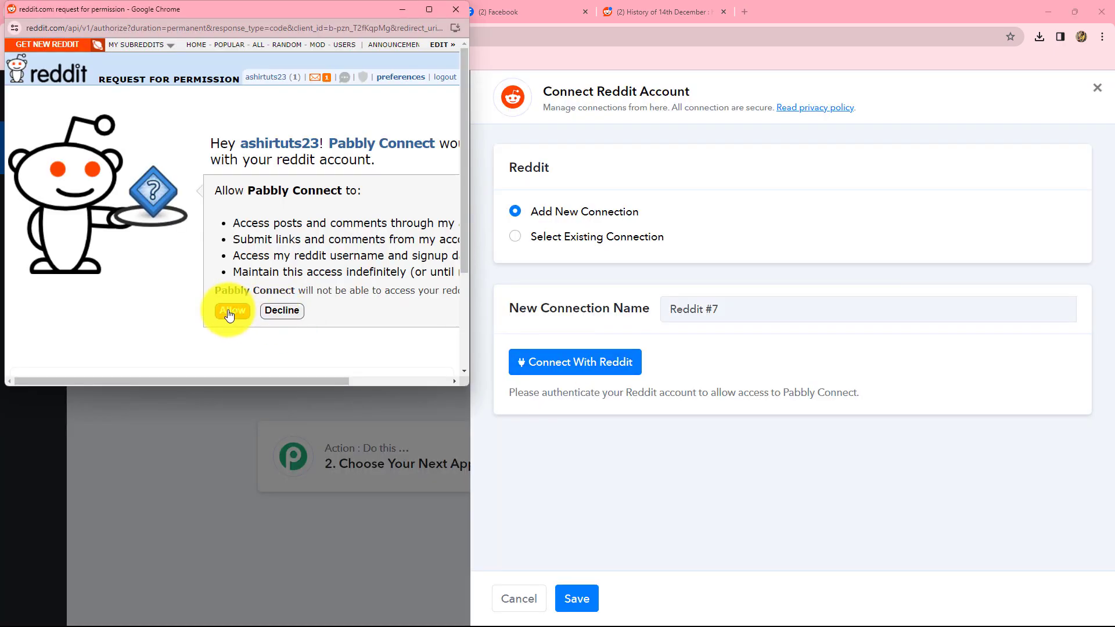
pyautogui.click(231, 311)
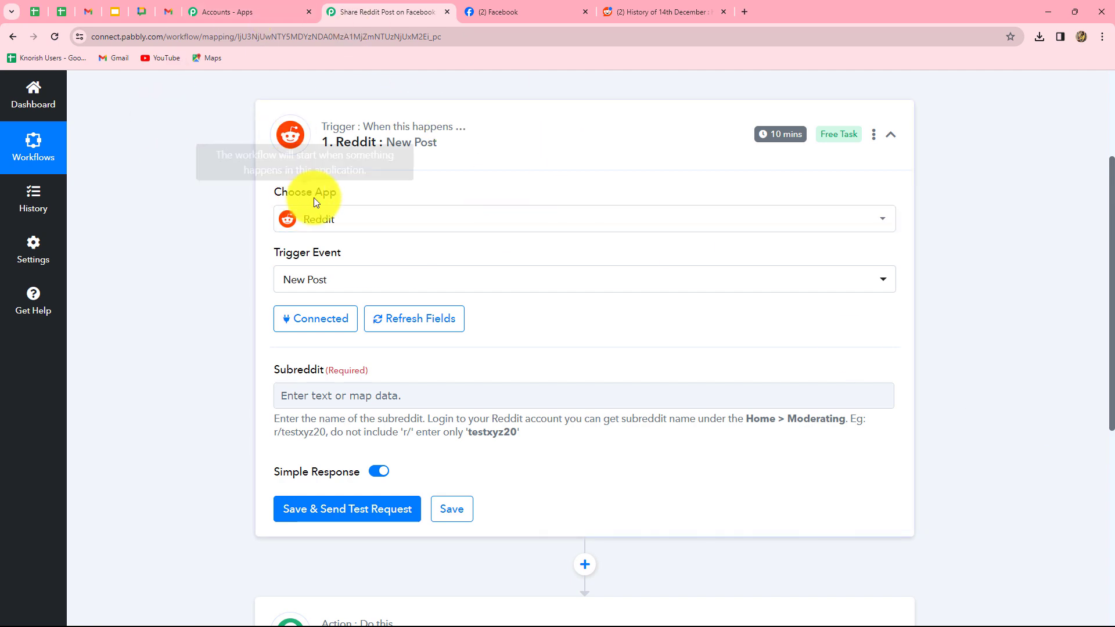
# Look up the community name on the open Reddit post and set the trigger's subreddit to history_and_dates.
pyautogui.click(406, 405)
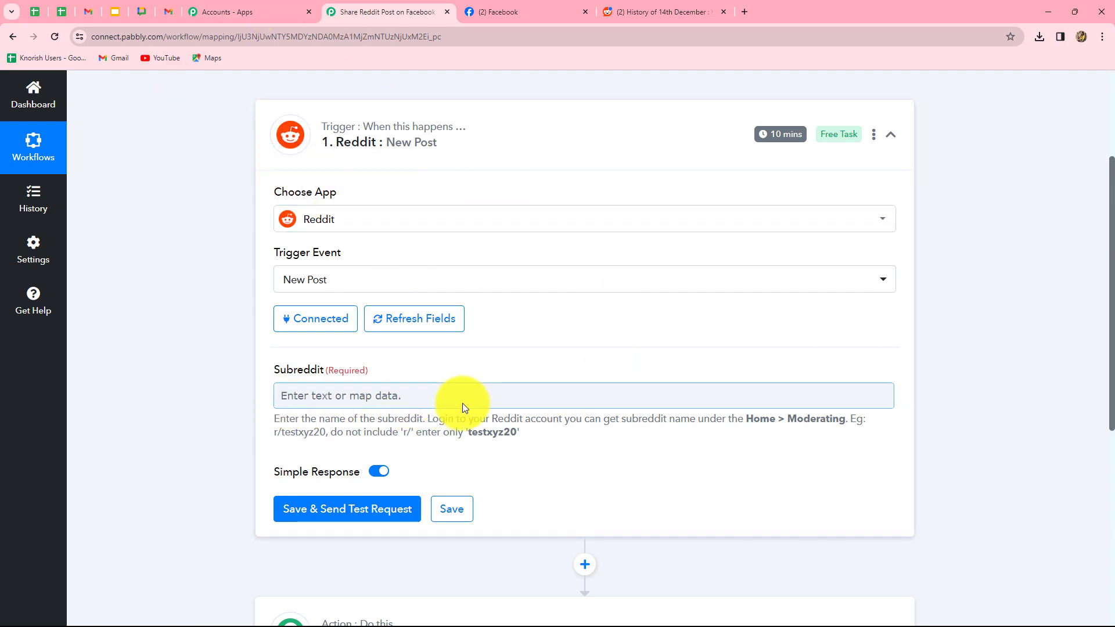
pyautogui.click(634, 8)
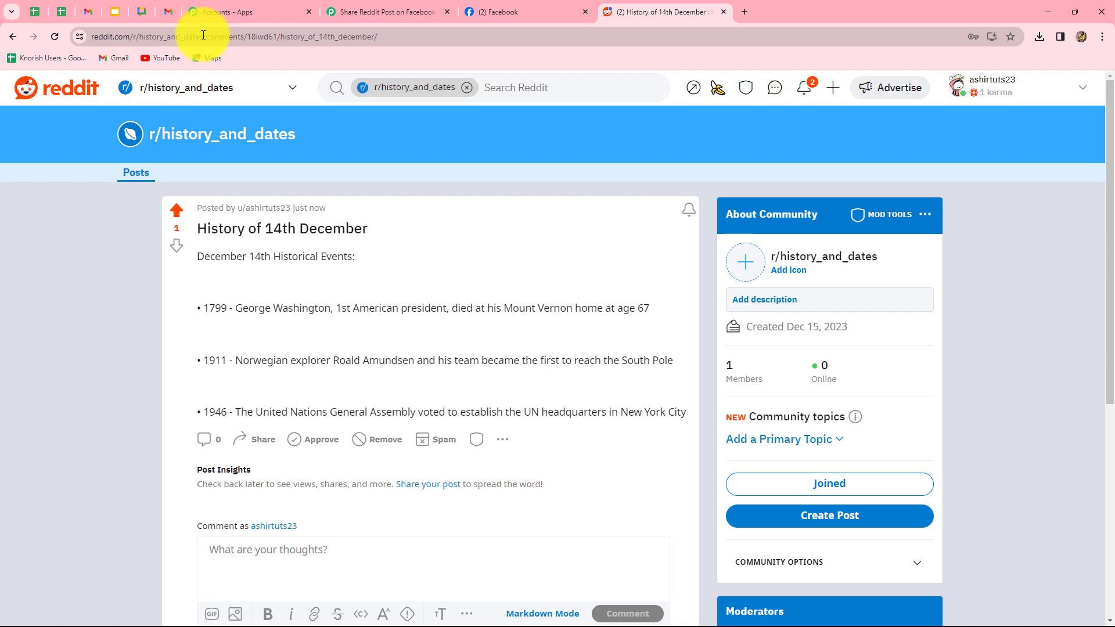
pyautogui.click(329, 390)
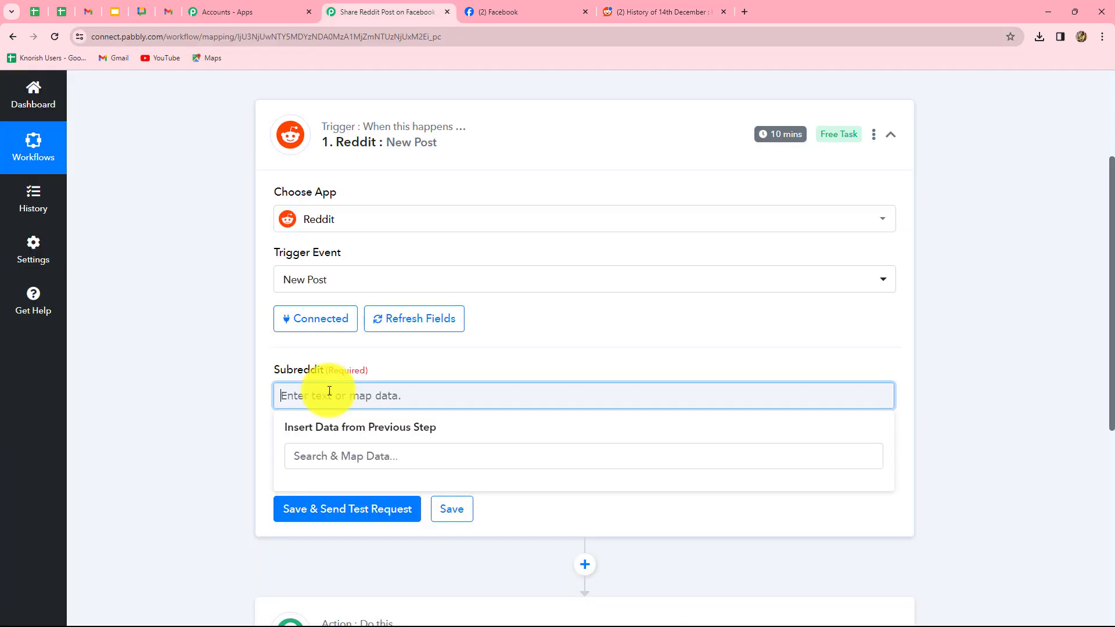
pyautogui.write('history_and_dates')
pyautogui.click(509, 453)
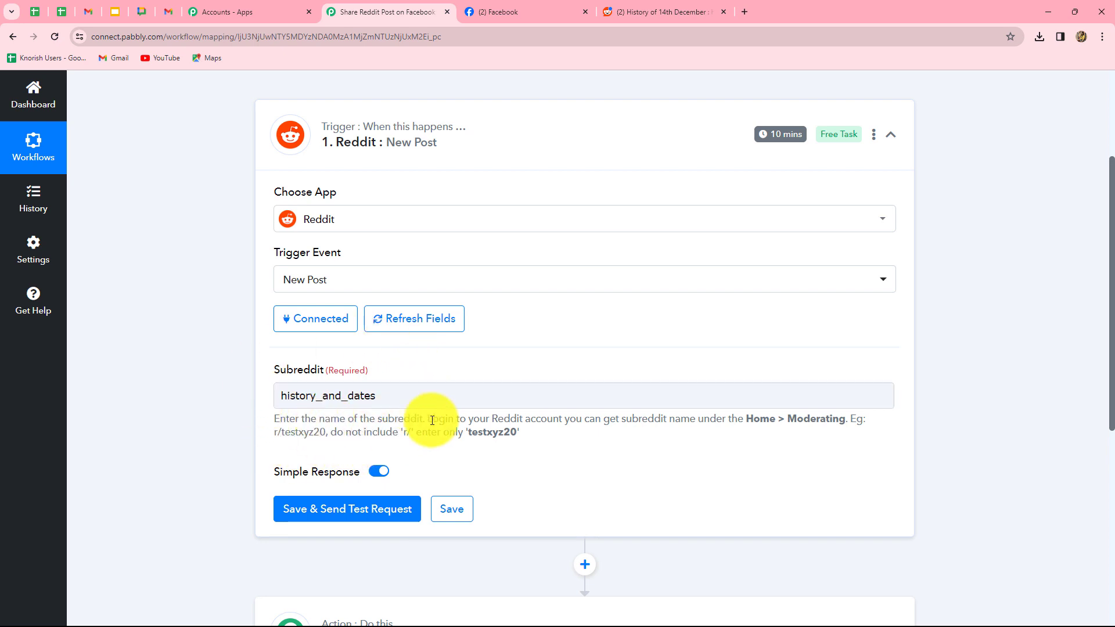
# Save the Reddit trigger with a test request and compare the received response data with the original Reddit post.
pyautogui.scroll(-3, 315, 388)
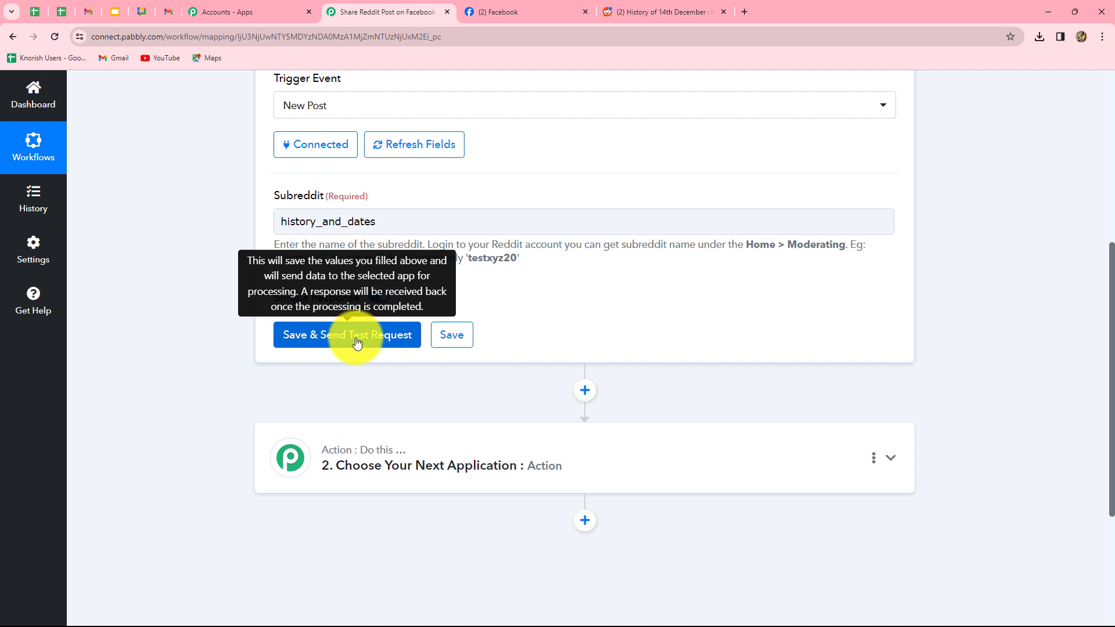
pyautogui.scroll(3, 565, 348)
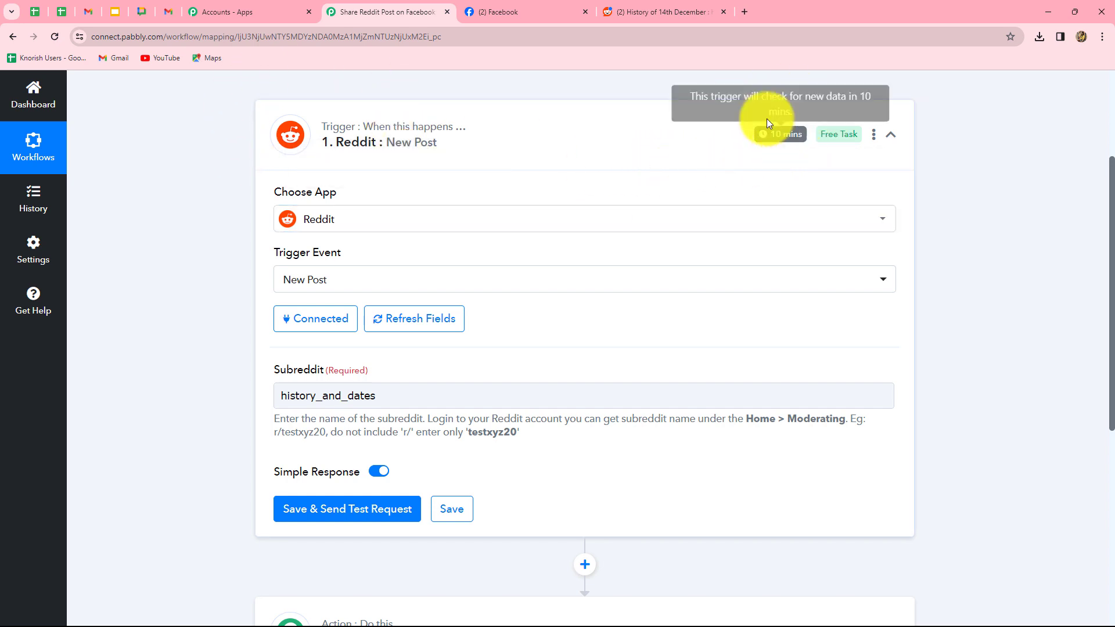
pyautogui.scroll(-2, 1021, 304)
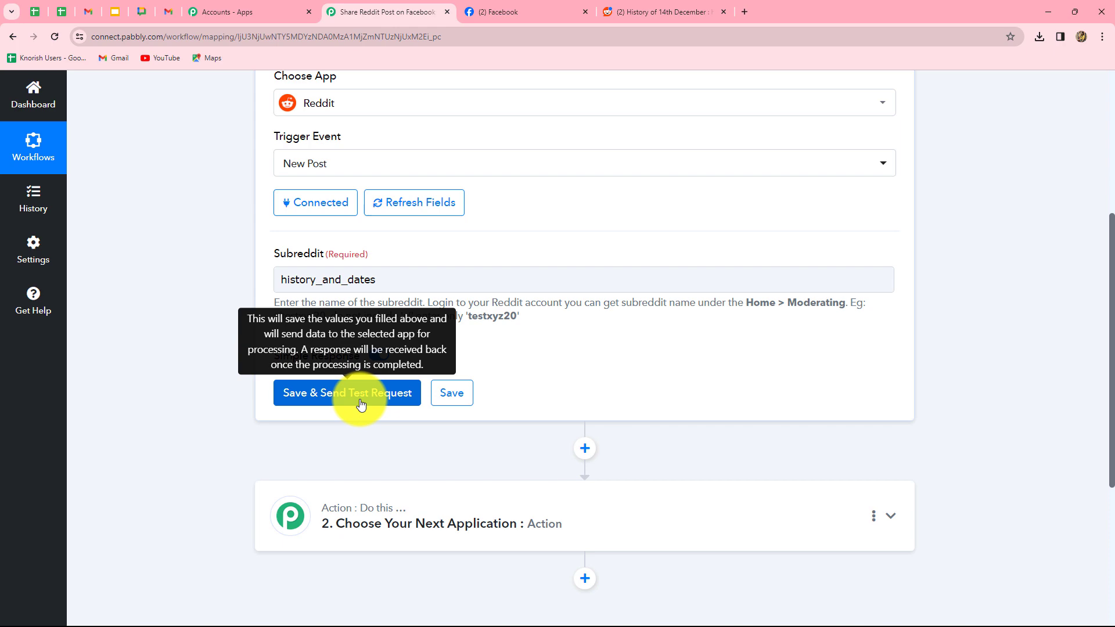
pyautogui.click(635, 11)
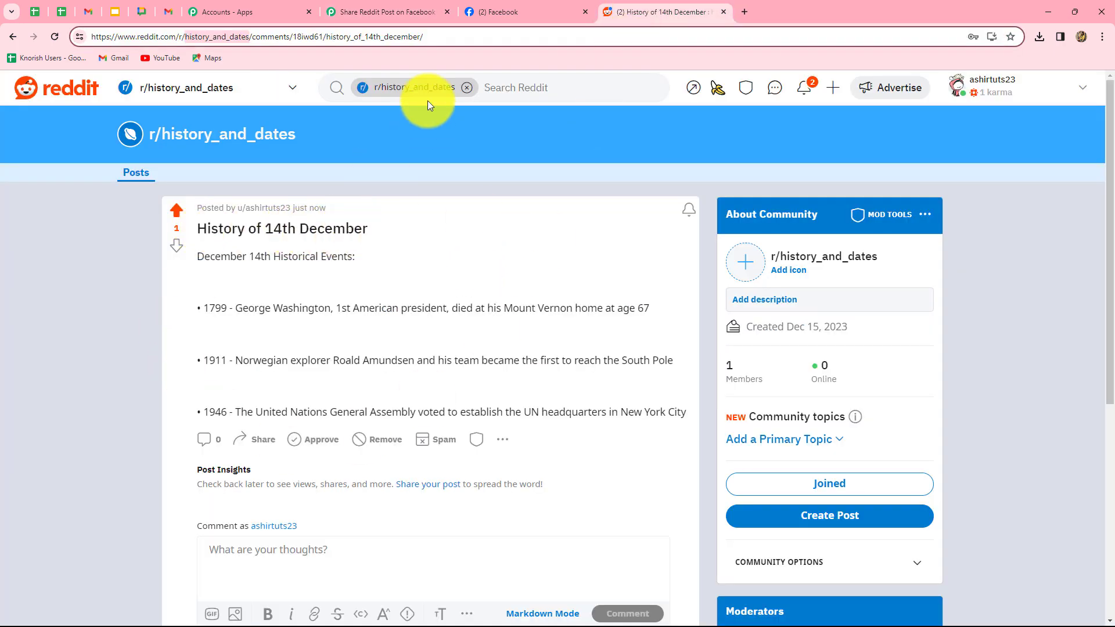
pyautogui.click(381, 12)
pyautogui.click(308, 398)
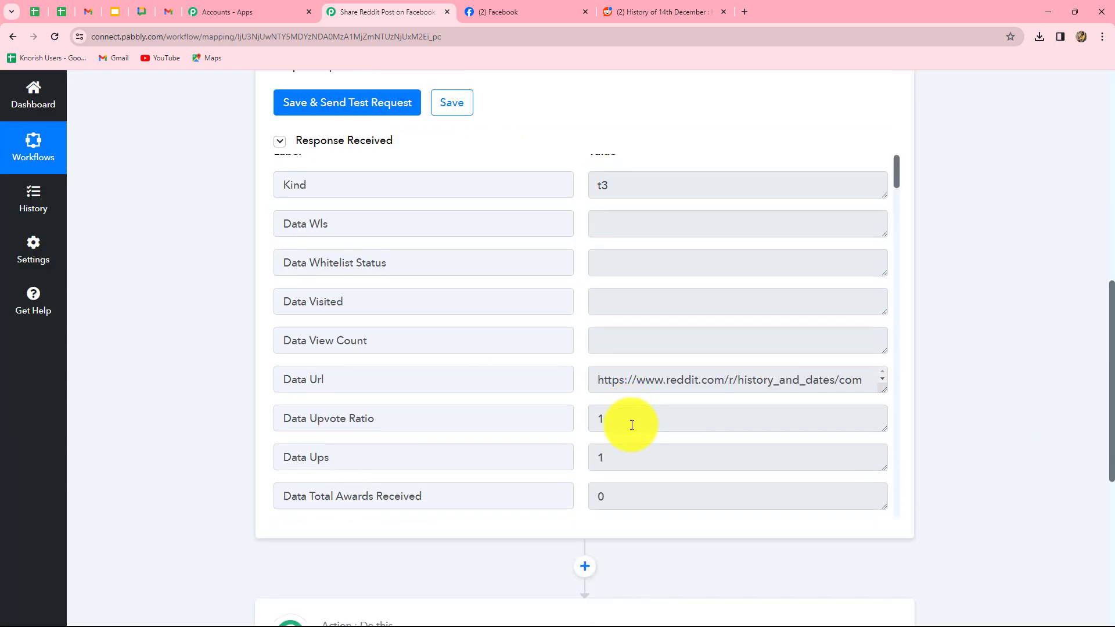
pyautogui.scroll(-7, 632, 426)
pyautogui.scroll(2, 655, 368)
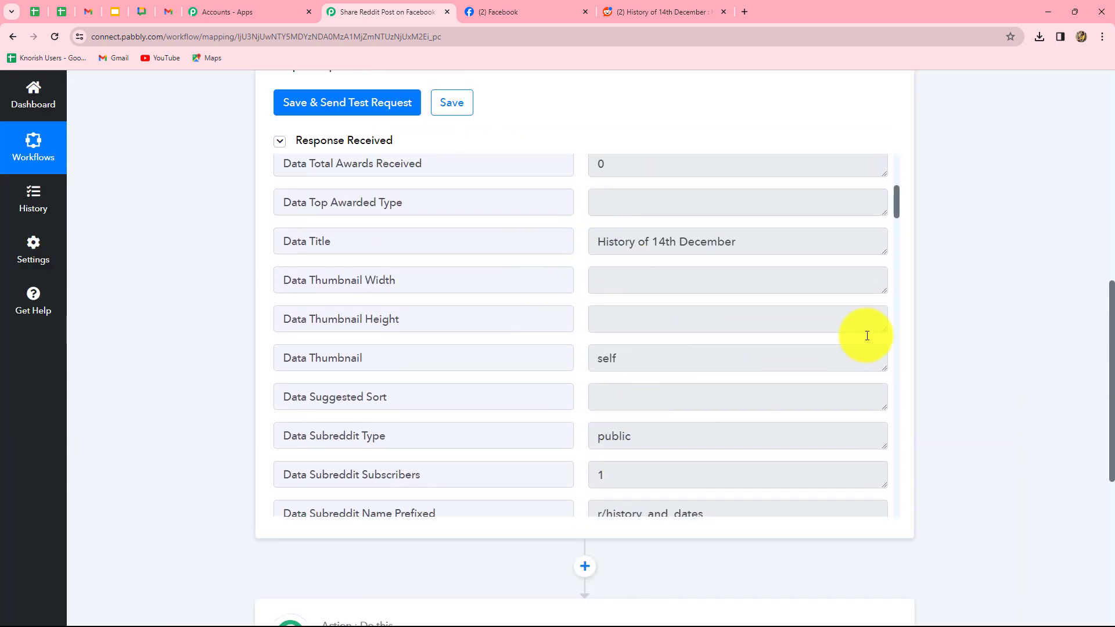
pyautogui.click(649, 15)
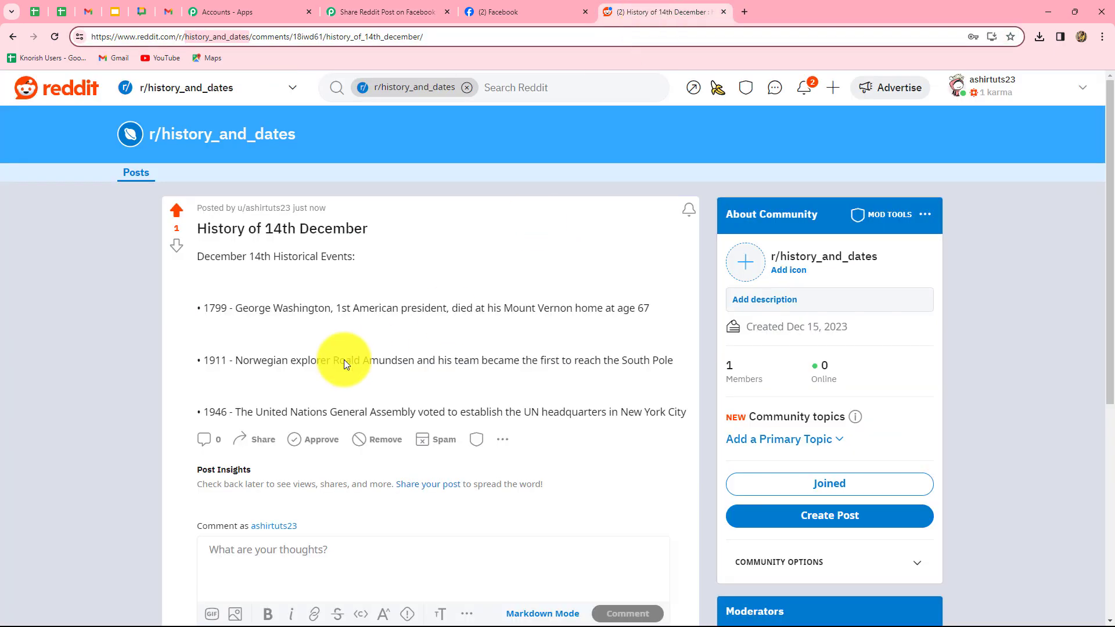
pyautogui.click(396, 13)
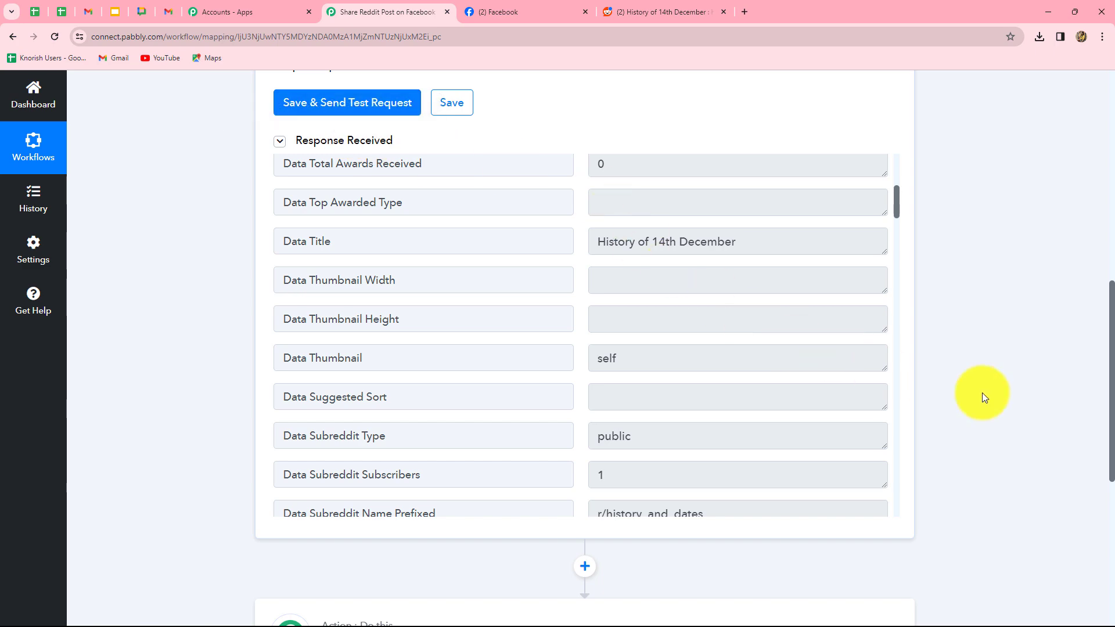
pyautogui.scroll(5, 629, 272)
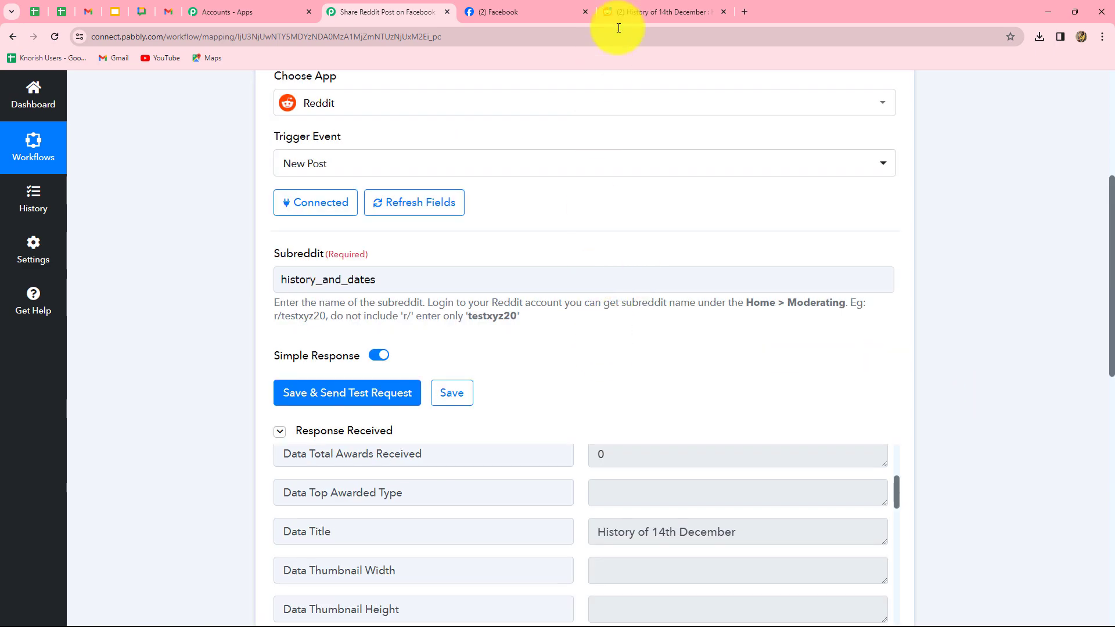
# Switch to Reddit and start a new text post in r/history_and_dates titled "History of 15th December".
pyautogui.click(632, 12)
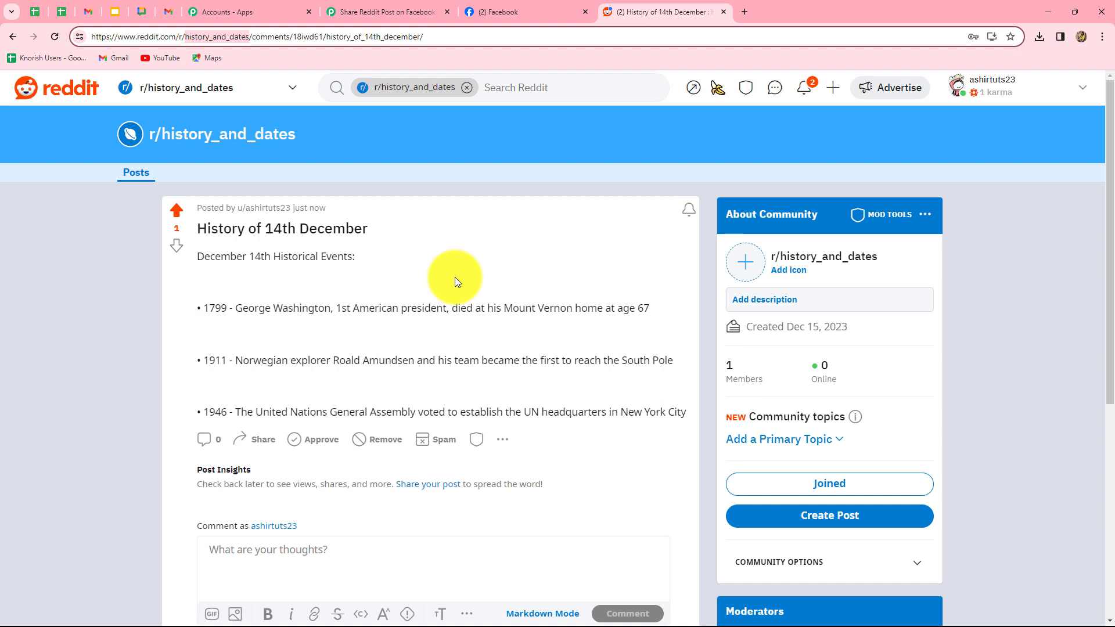
pyautogui.click(830, 88)
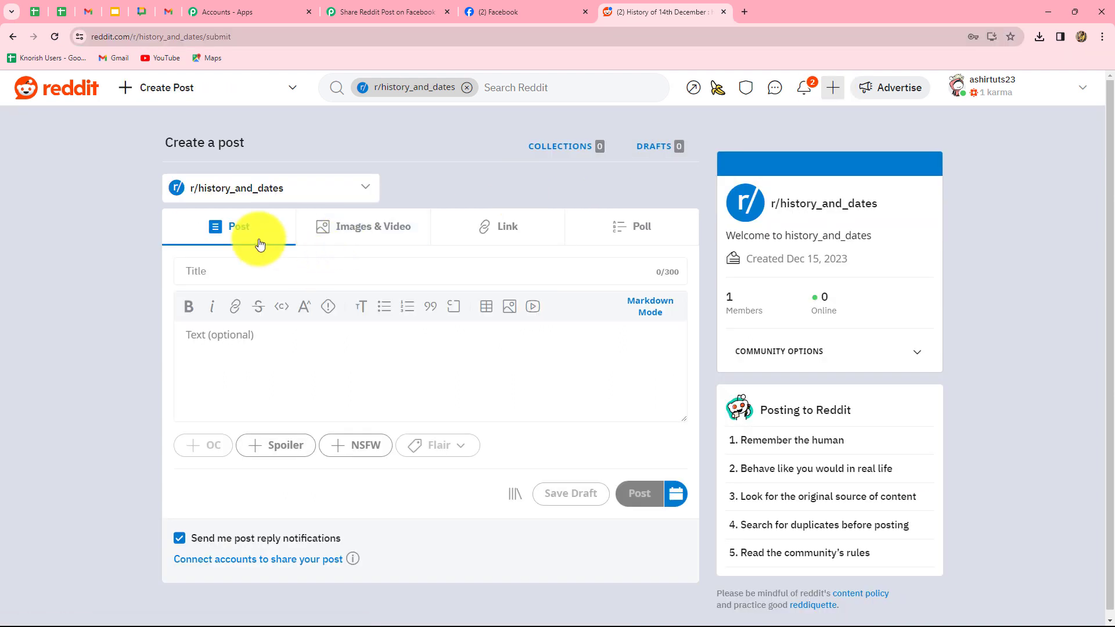
pyautogui.click(223, 278)
pyautogui.write('History of 15th December')
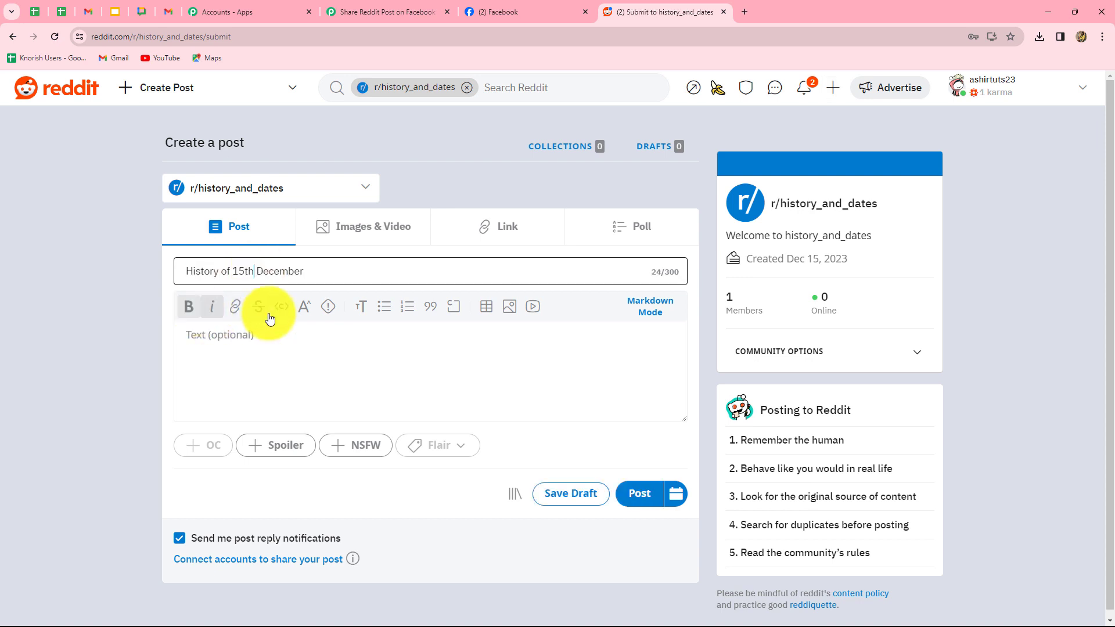
# Publish the post with the text "On December 15, 1791, the first ten amendments to the US Constitution, known as the Bill of Rights, took effect.".
pyautogui.click(282, 354)
pyautogui.write('On December 15, 1791, the first ten amendments to the US Constitution, known as the Bill of Rights, took effect.')
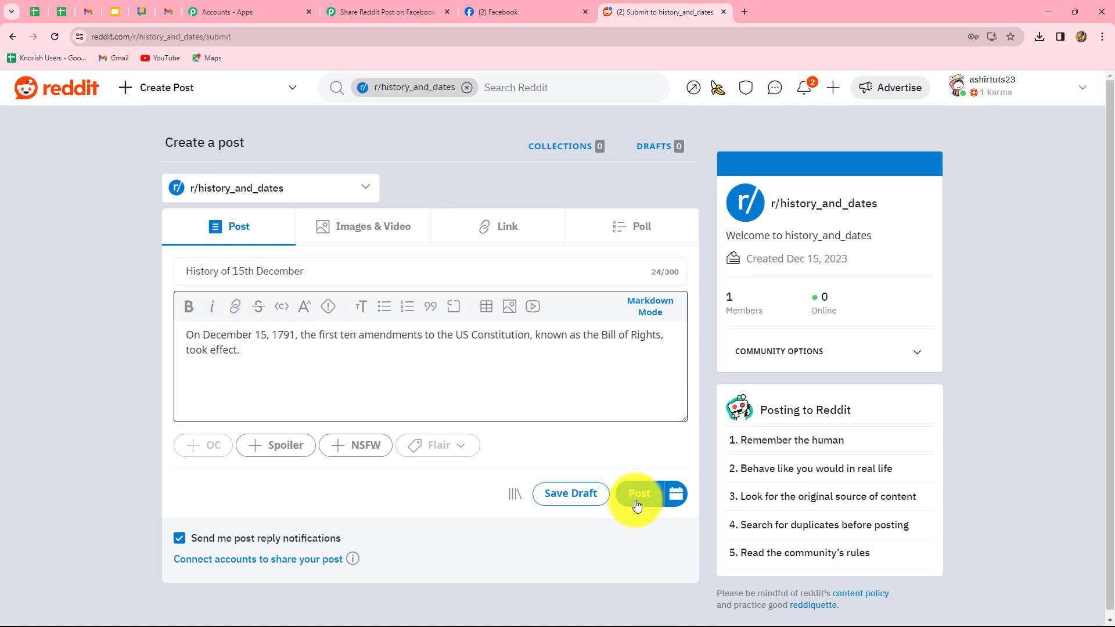
pyautogui.click(637, 505)
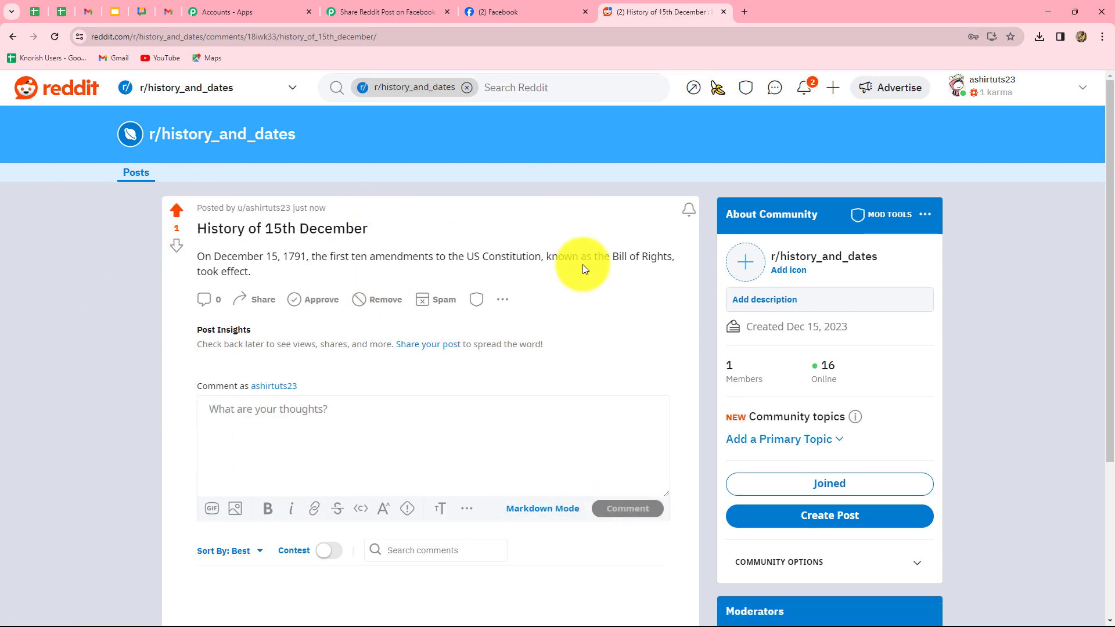
# Switch to the Pabbly Connect workflow, resend the Reddit trigger's test request and review the new post's title and selftext in the response.
pyautogui.click(368, 9)
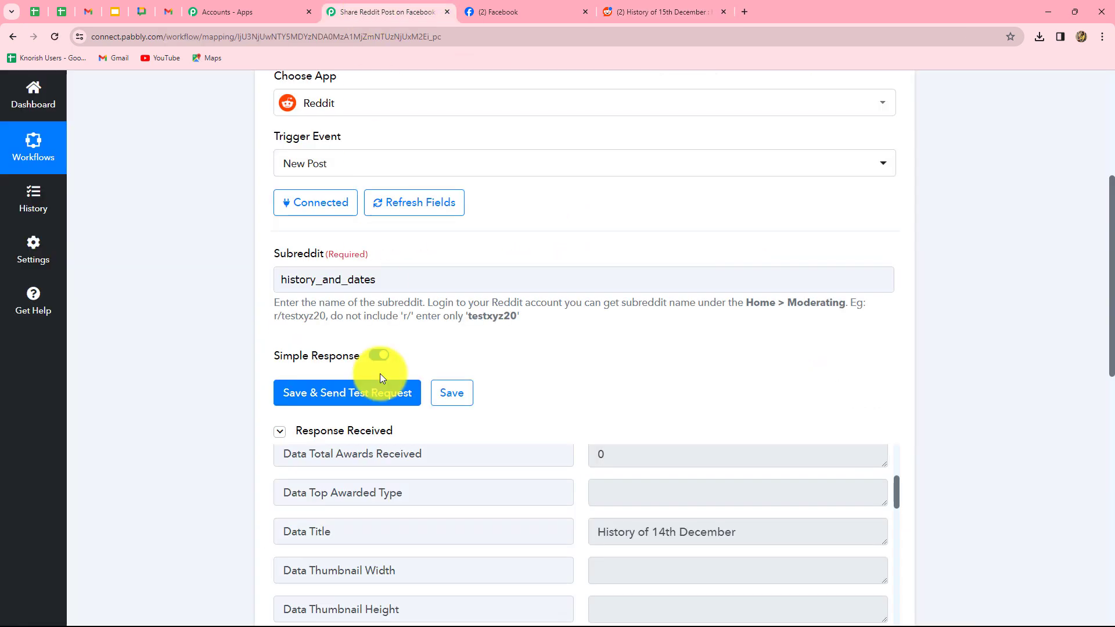
pyautogui.click(374, 400)
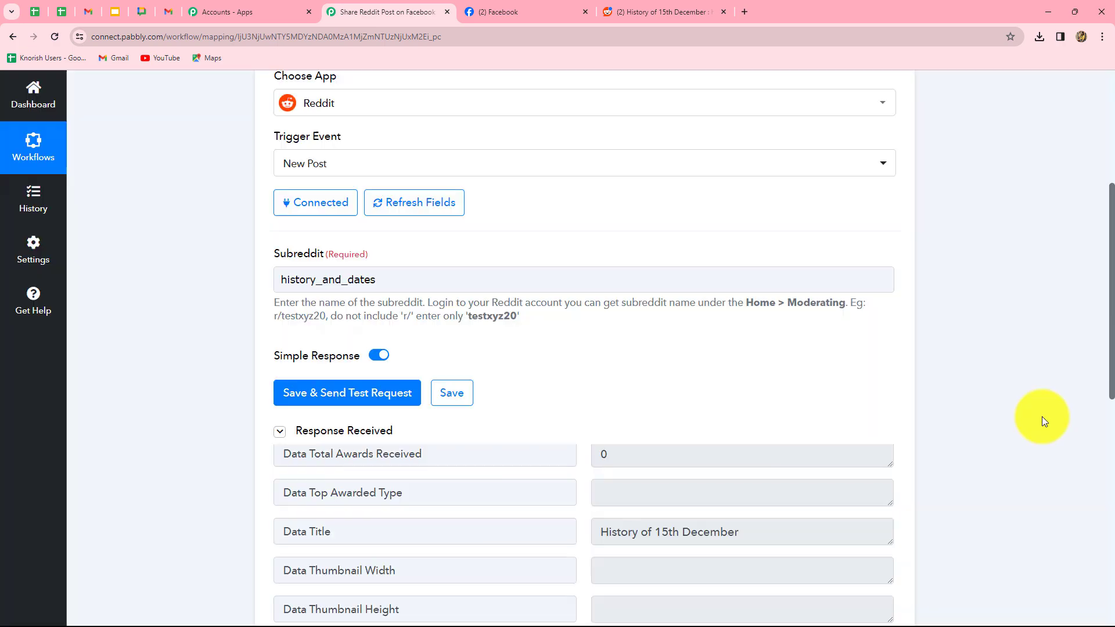
pyautogui.scroll(-4, 662, 500)
pyautogui.scroll(2, 662, 500)
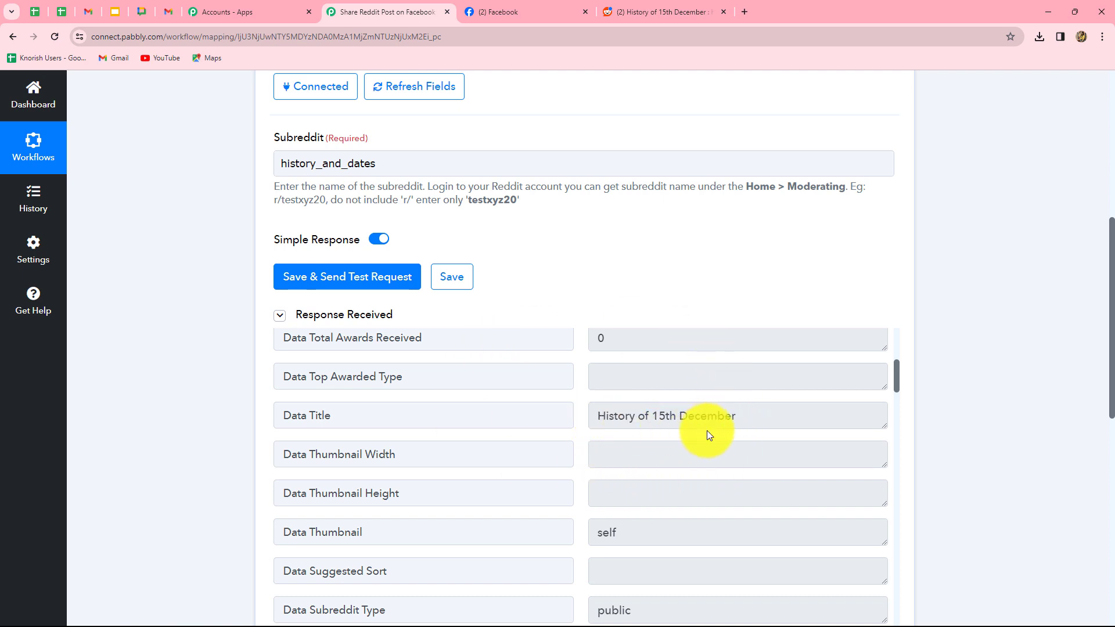
pyautogui.scroll(-3, 905, 436)
pyautogui.scroll(-8, 674, 396)
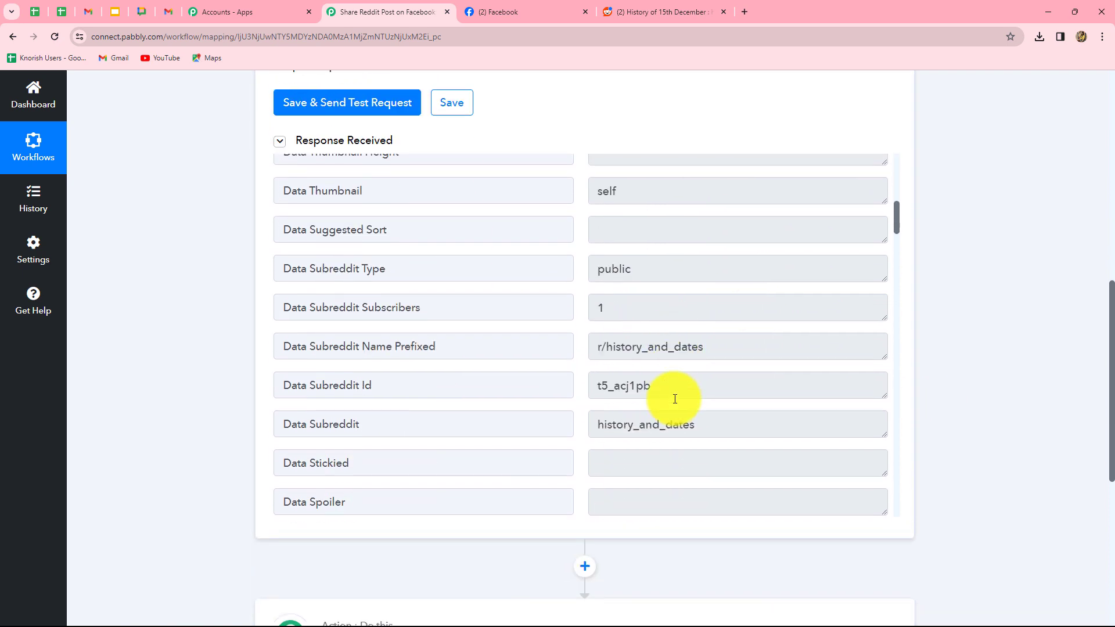
pyautogui.scroll(-2, 675, 399)
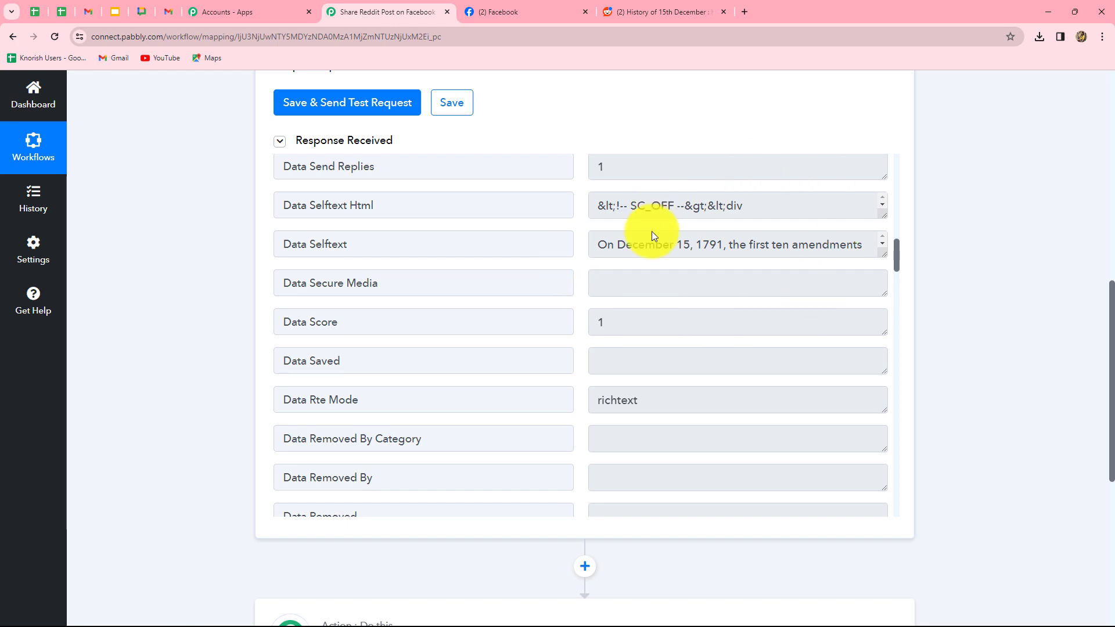
pyautogui.scroll(-3, 1009, 333)
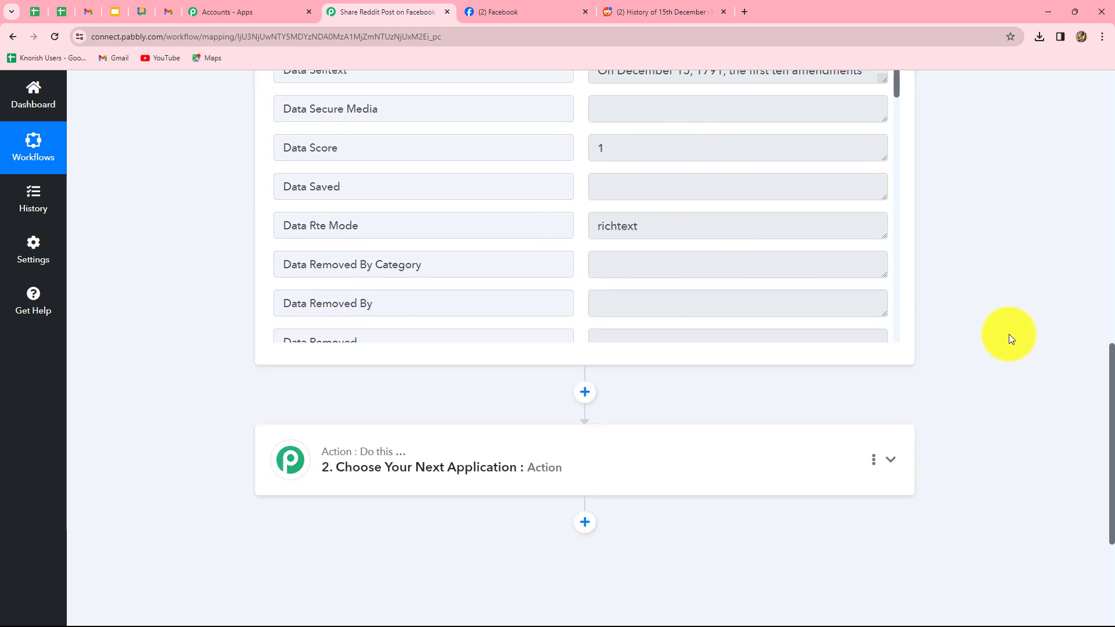
# Look over the Pabbly page on Facebook and return to the Pabbly Connect workflow.
pyautogui.click(513, 14)
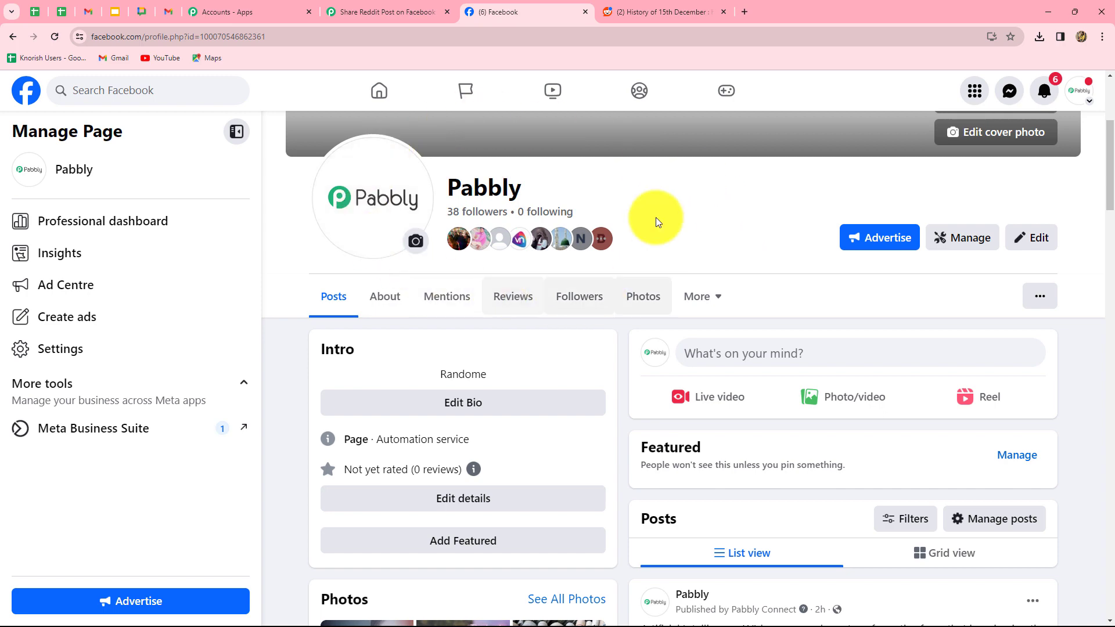
pyautogui.scroll(-2, 741, 375)
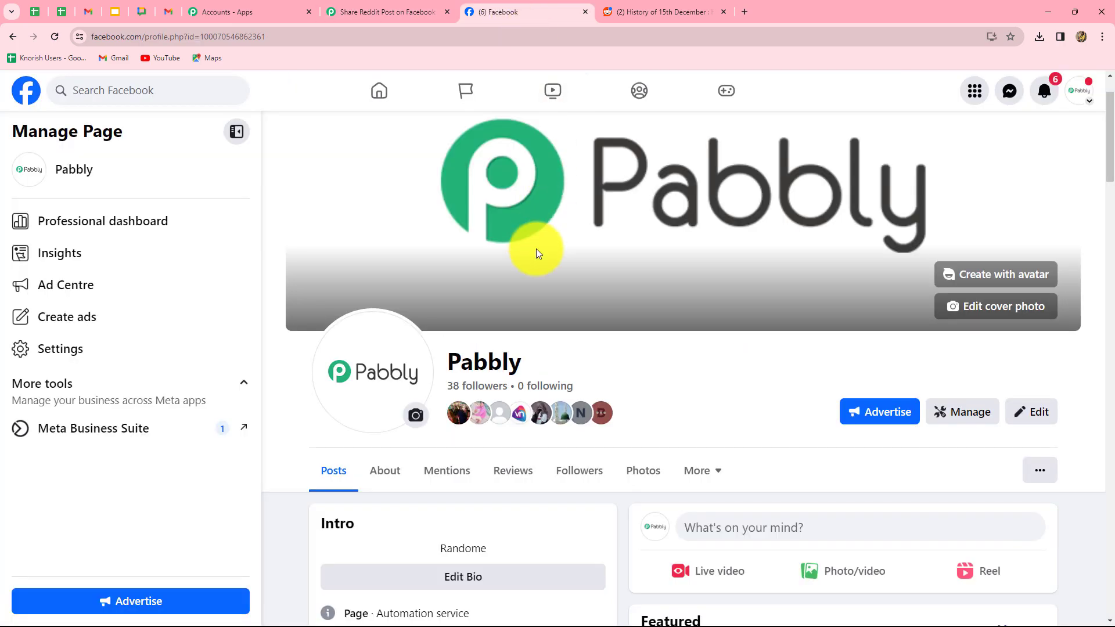
pyautogui.click(373, 9)
# Set the workflow's second step to the Facebook Pages app with the Create Page Post action event.
pyautogui.click(470, 363)
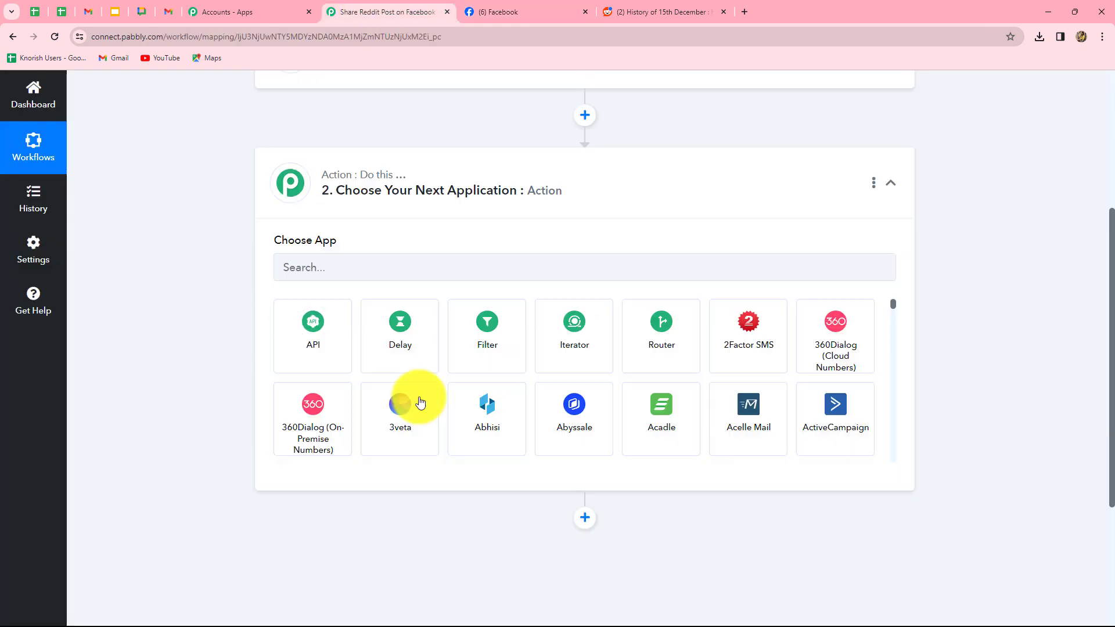
pyautogui.scroll(1, 377, 349)
pyautogui.click(351, 313)
pyautogui.write('Face')
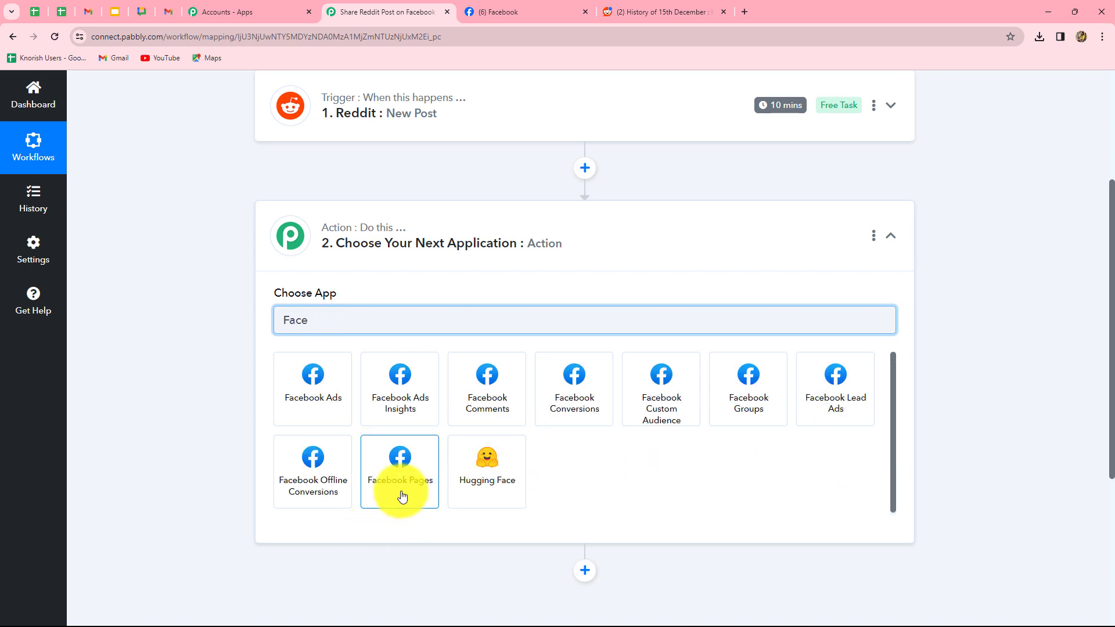
pyautogui.click(384, 492)
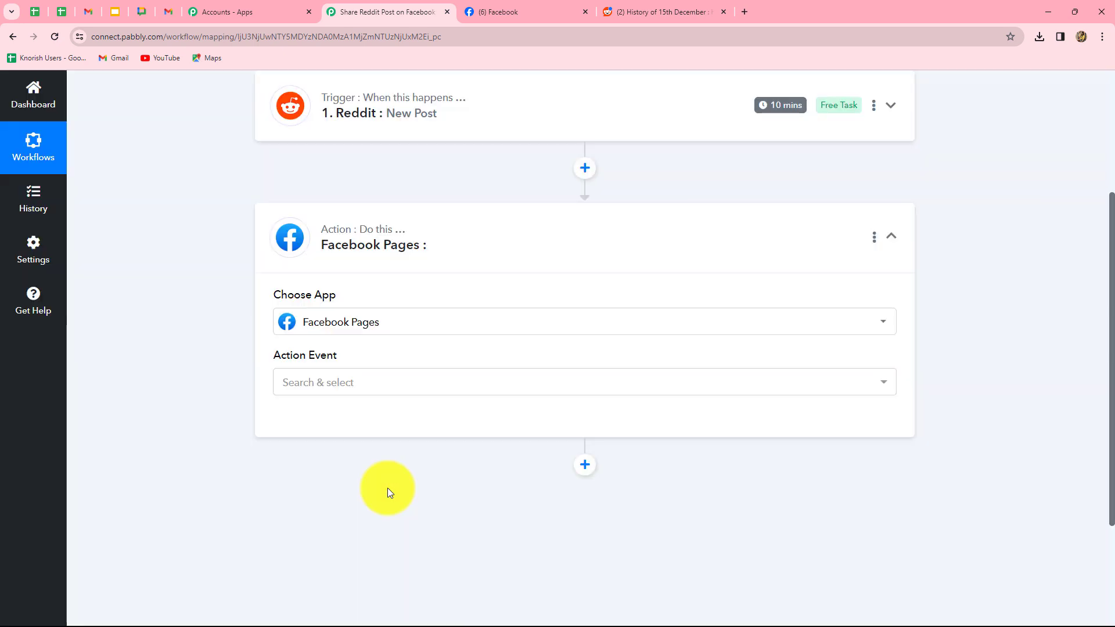
pyautogui.click(353, 383)
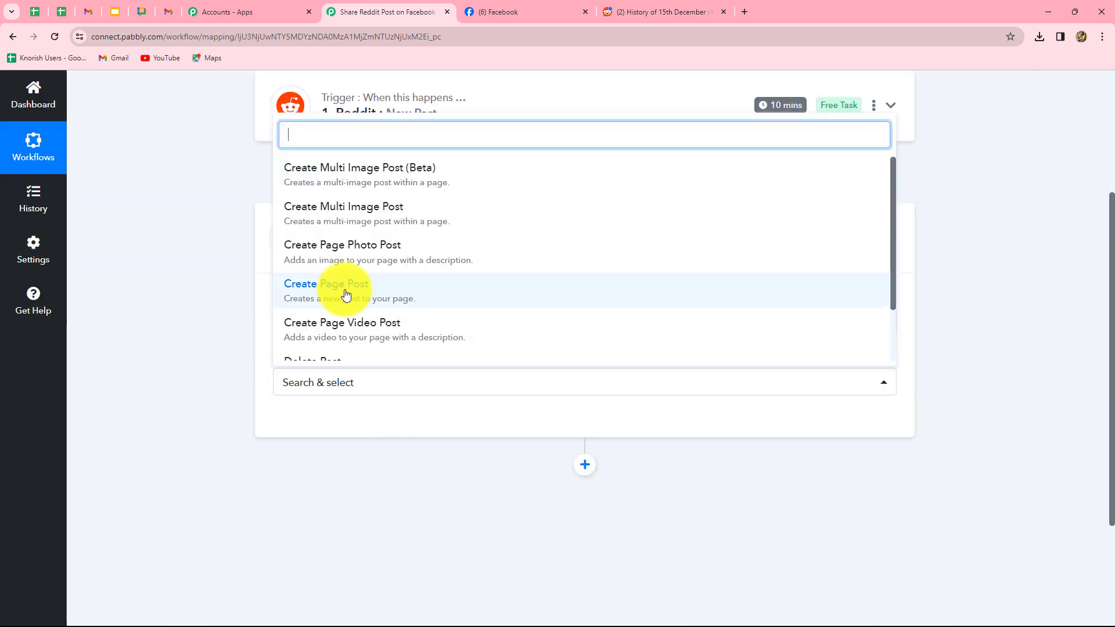
pyautogui.click(345, 302)
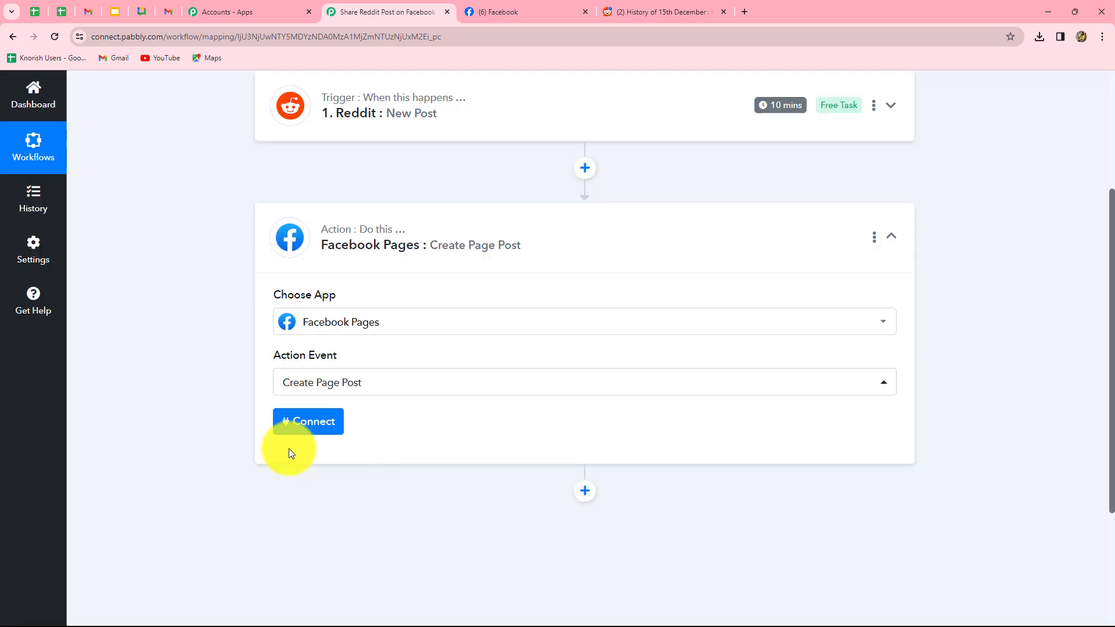
# Add a new Facebook Pages connection for the action and authorize it with the previously linked Facebook account.
pyautogui.click(305, 423)
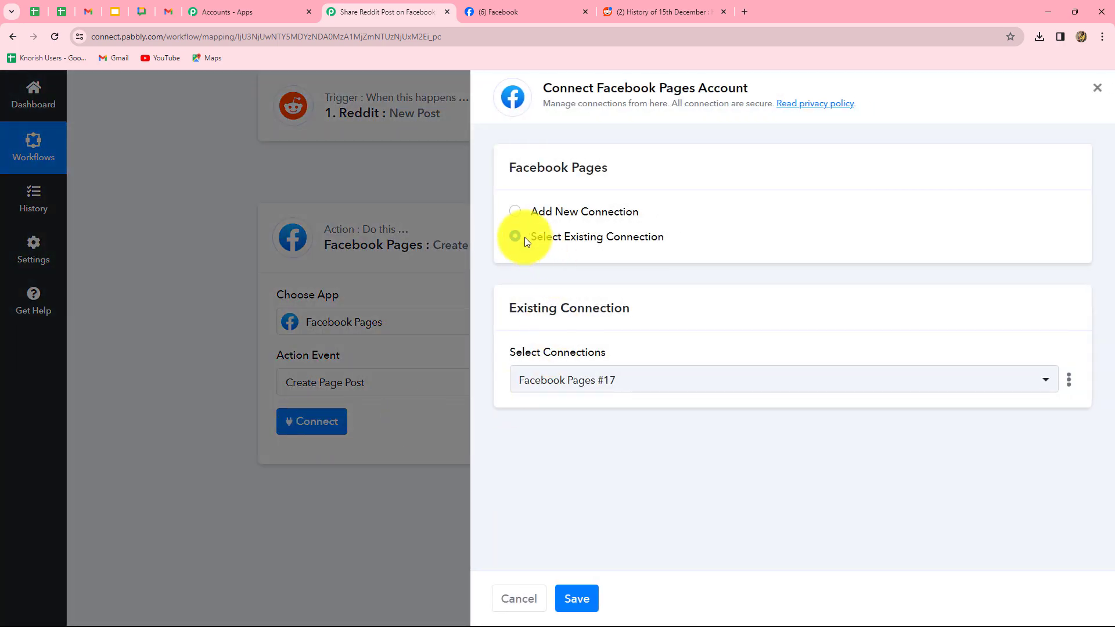
pyautogui.click(516, 218)
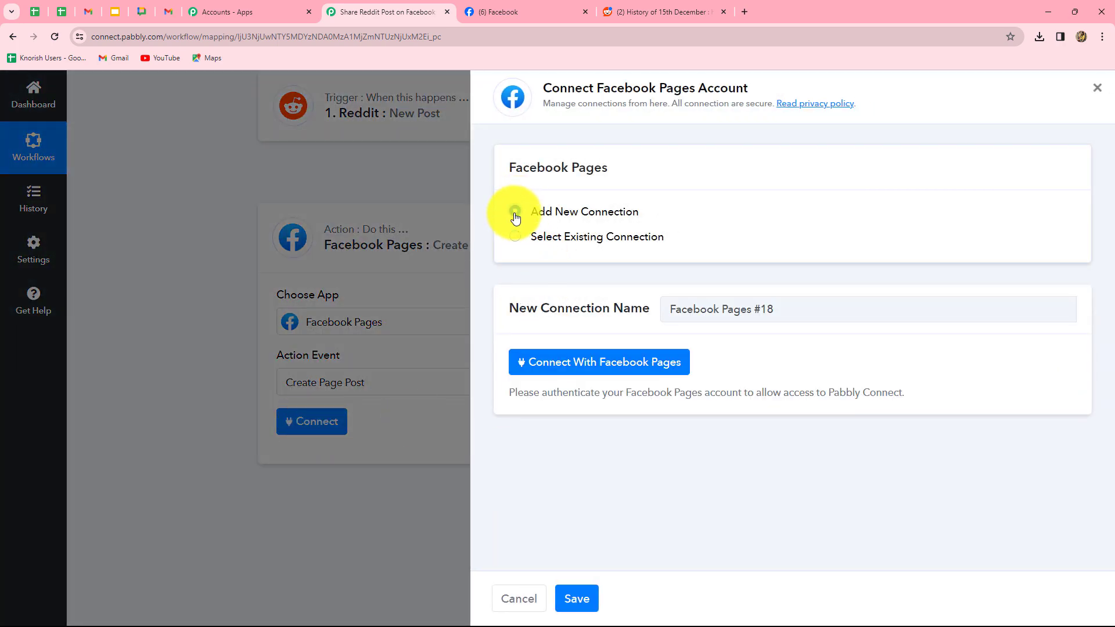
pyautogui.click(600, 371)
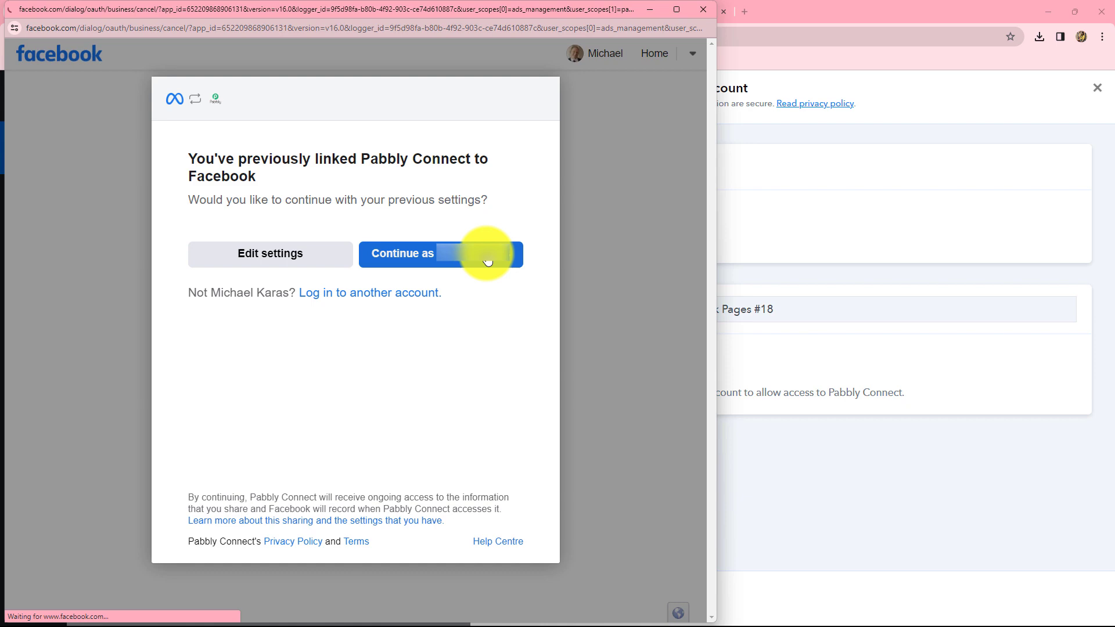
pyautogui.click(486, 257)
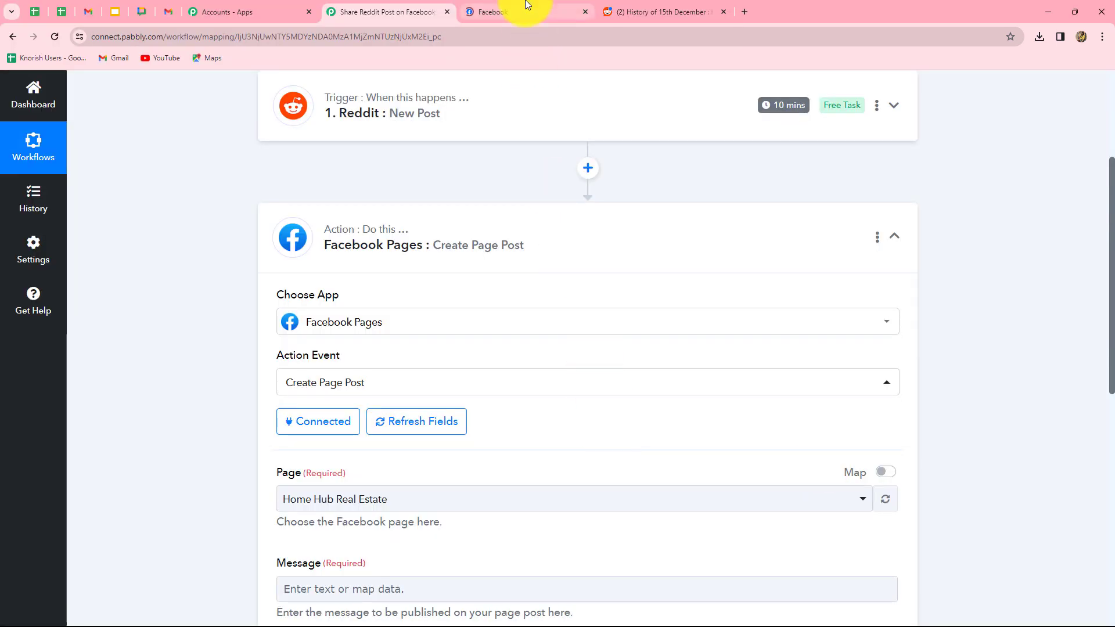
# Check the target page's name on Facebook and set the action's page to Pabbly in the workflow.
pyautogui.click(525, 9)
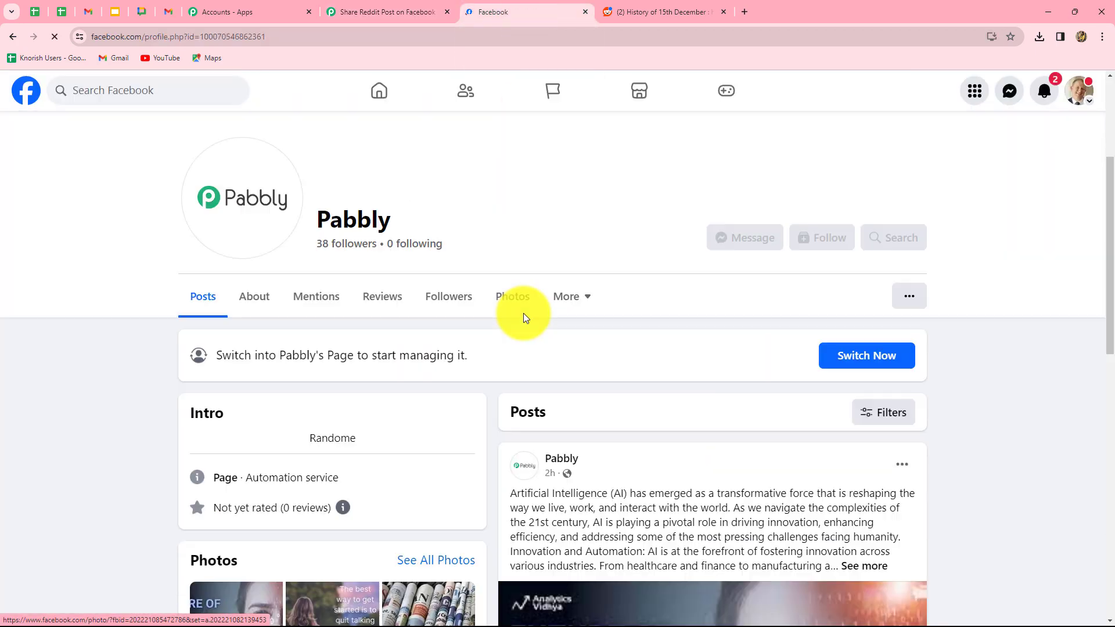
pyautogui.click(367, 14)
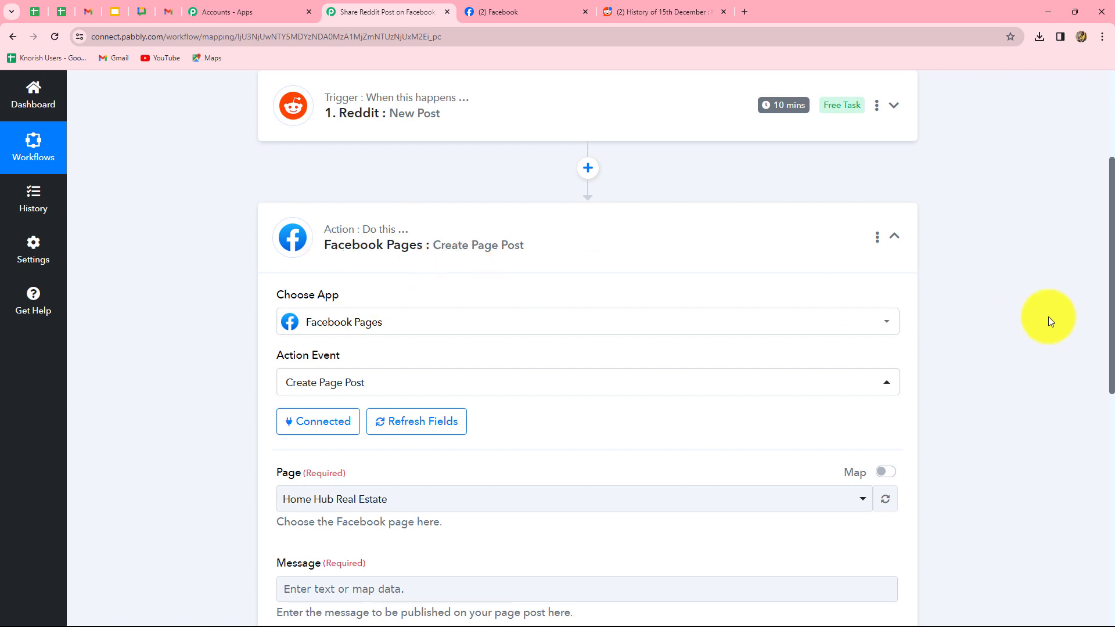
pyautogui.scroll(-4, 1049, 323)
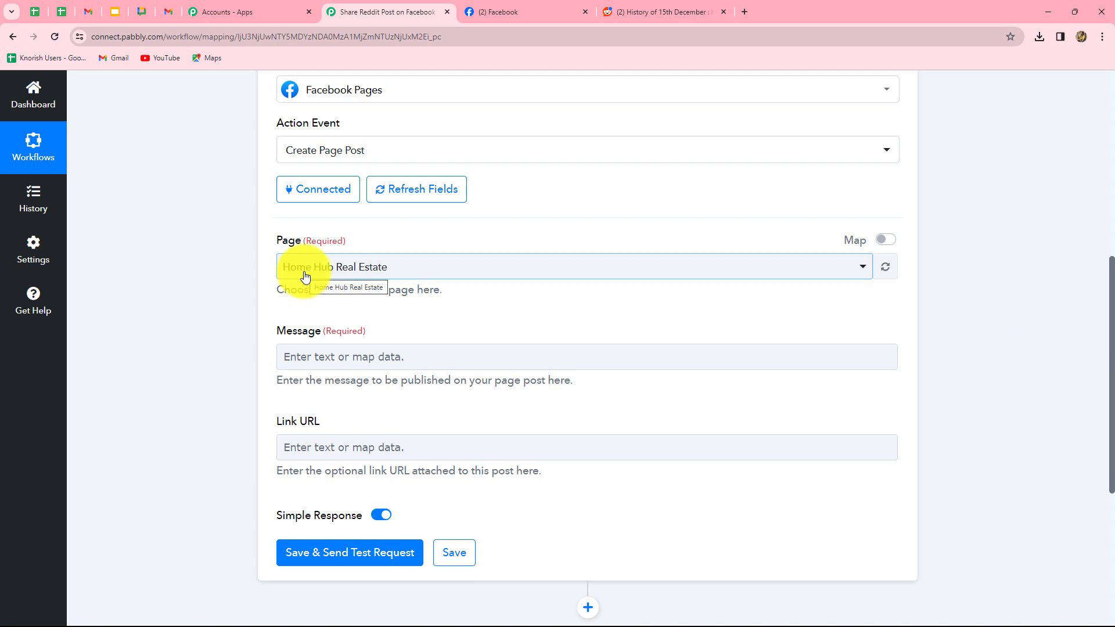
pyautogui.click(383, 271)
pyautogui.write('p')
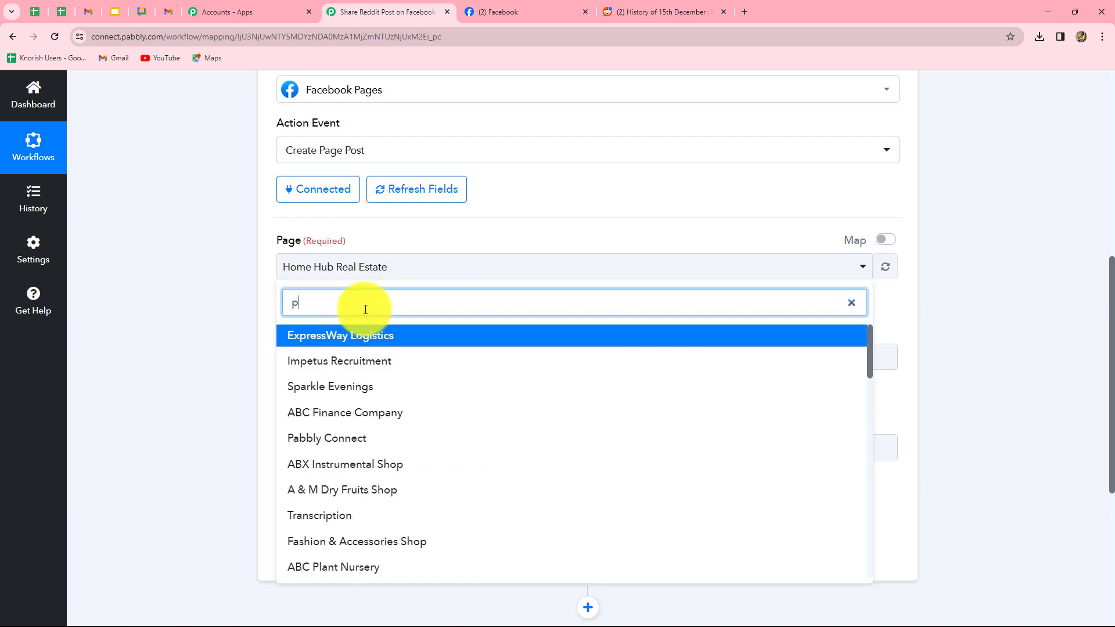
pyautogui.write('abbly')
pyautogui.click(321, 361)
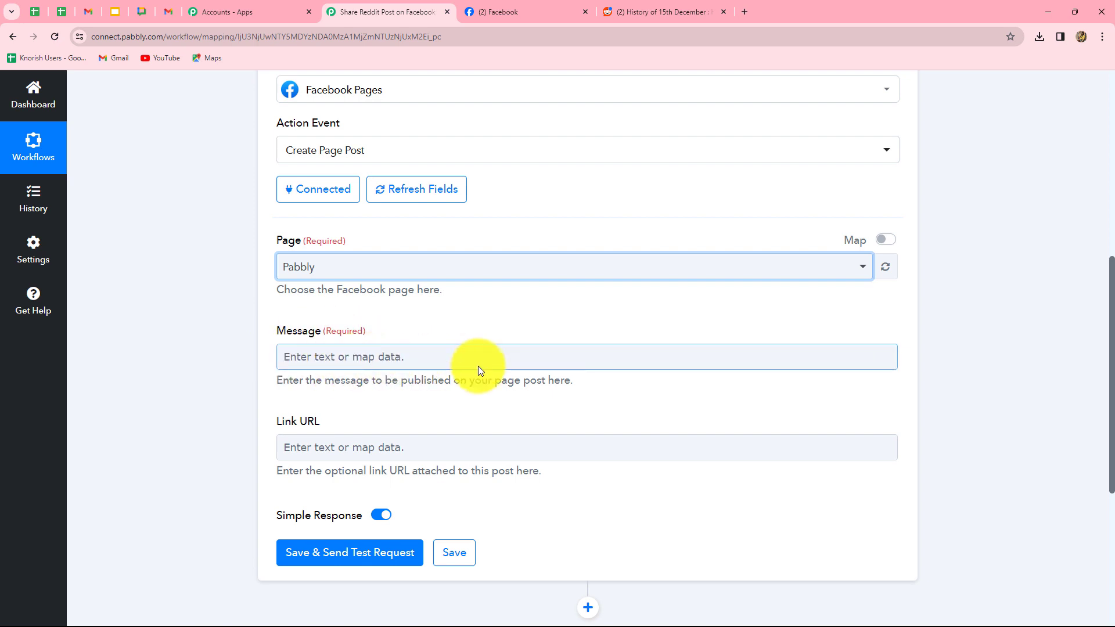
# Map the page post's message to the Reddit trigger's Data Title, followed by Data Selftext below a blank line.
pyautogui.scroll(3, 956, 433)
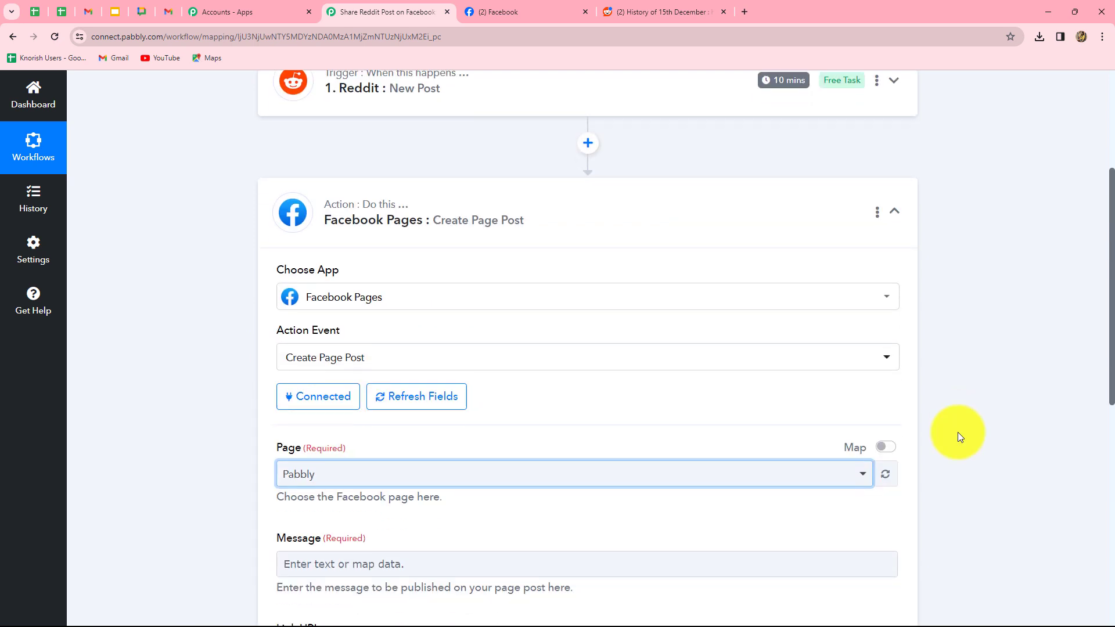
pyautogui.scroll(-2, 774, 353)
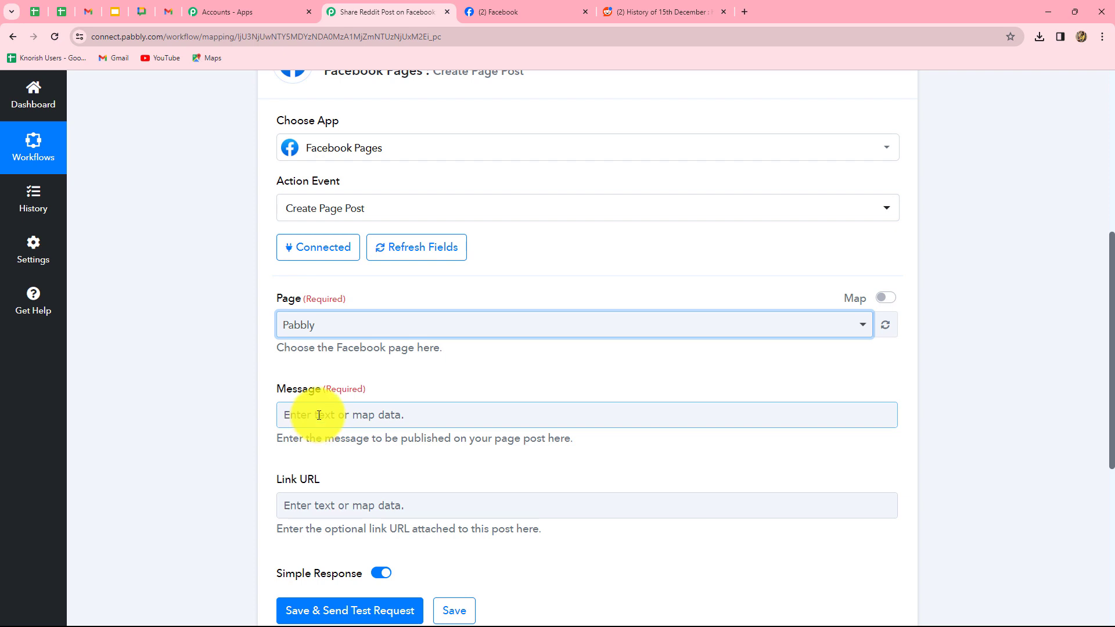
pyautogui.scroll(-2, 366, 360)
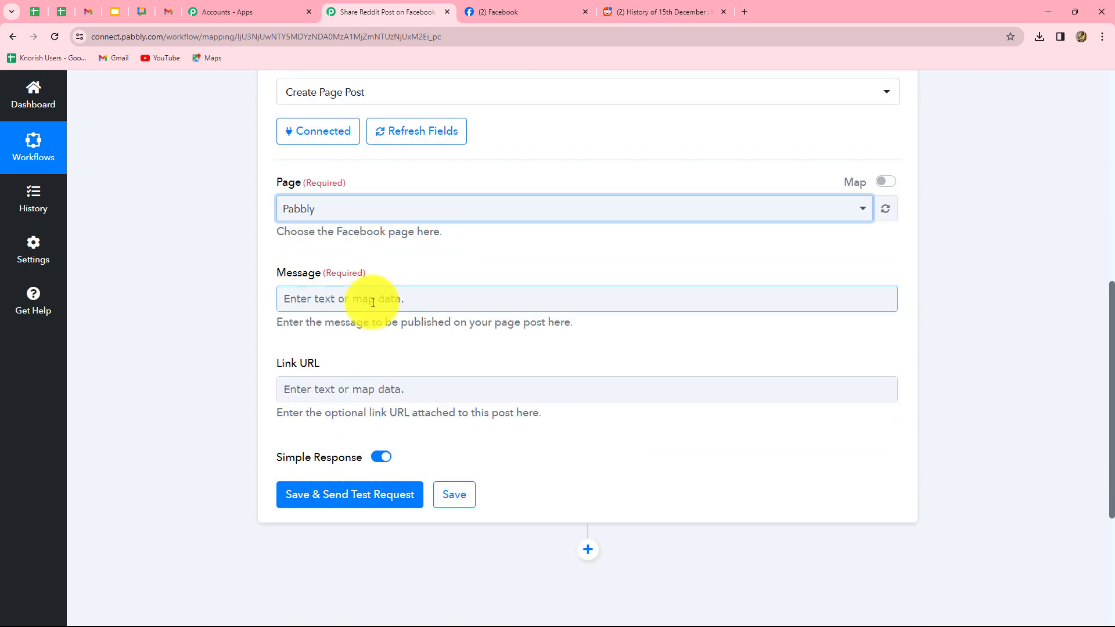
pyautogui.click(325, 298)
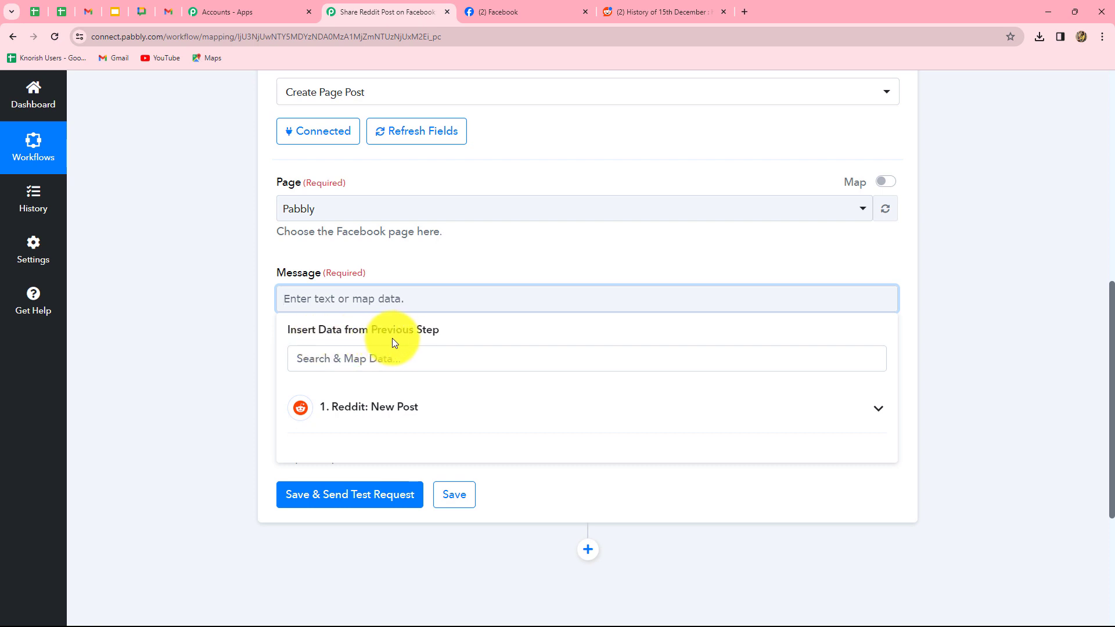
pyautogui.click(397, 408)
pyautogui.scroll(-10, 535, 493)
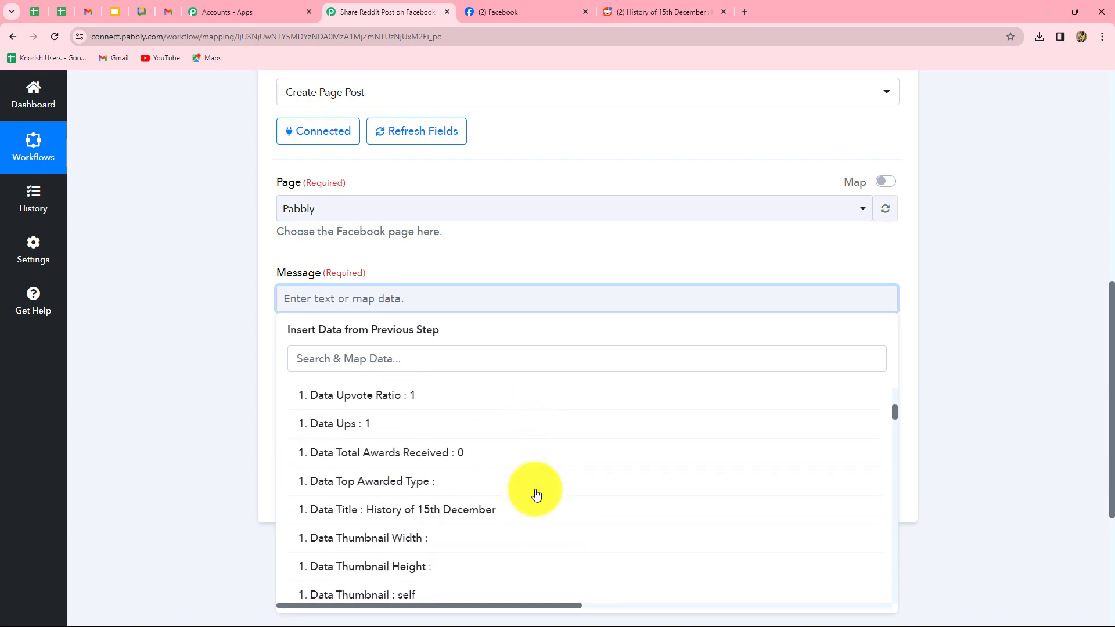
pyautogui.scroll(3, 474, 446)
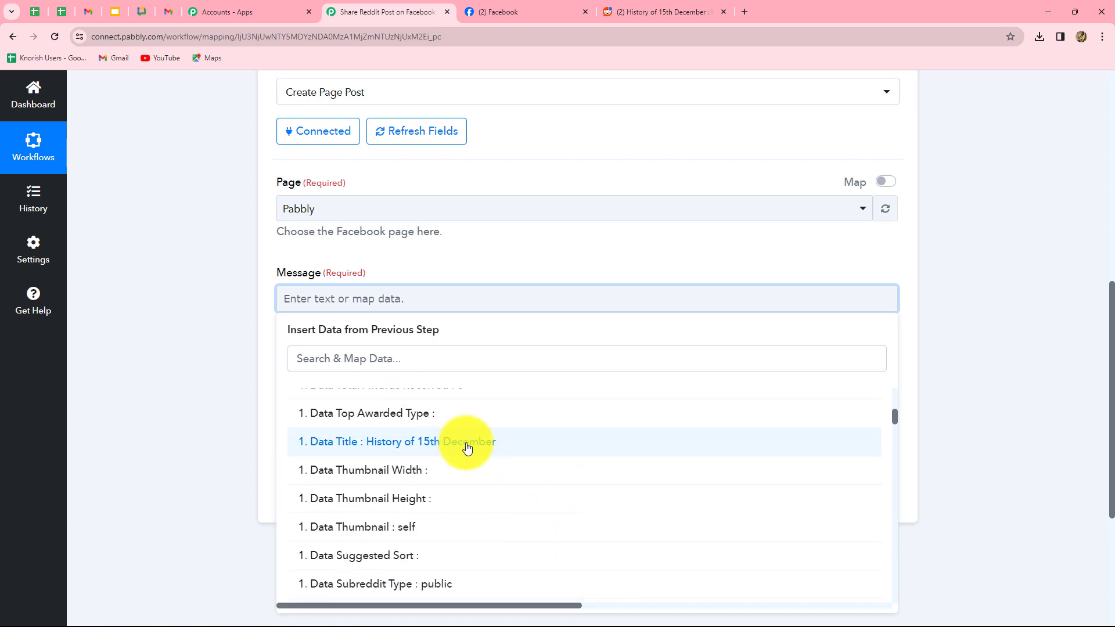
pyautogui.click(466, 447)
pyautogui.scroll(-6, 679, 569)
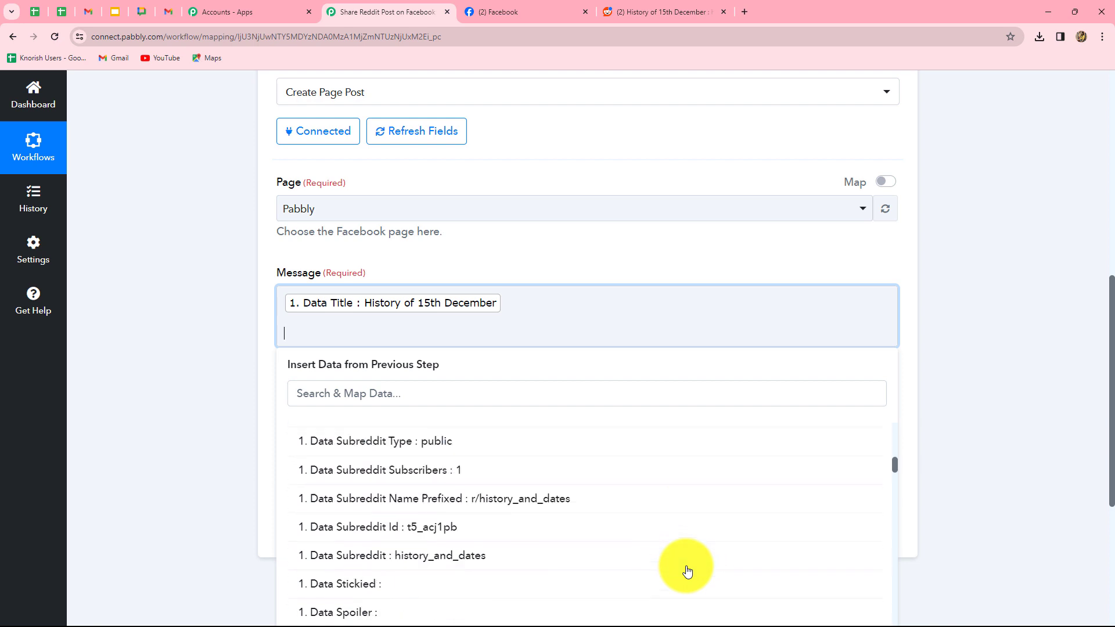
pyautogui.click(585, 558)
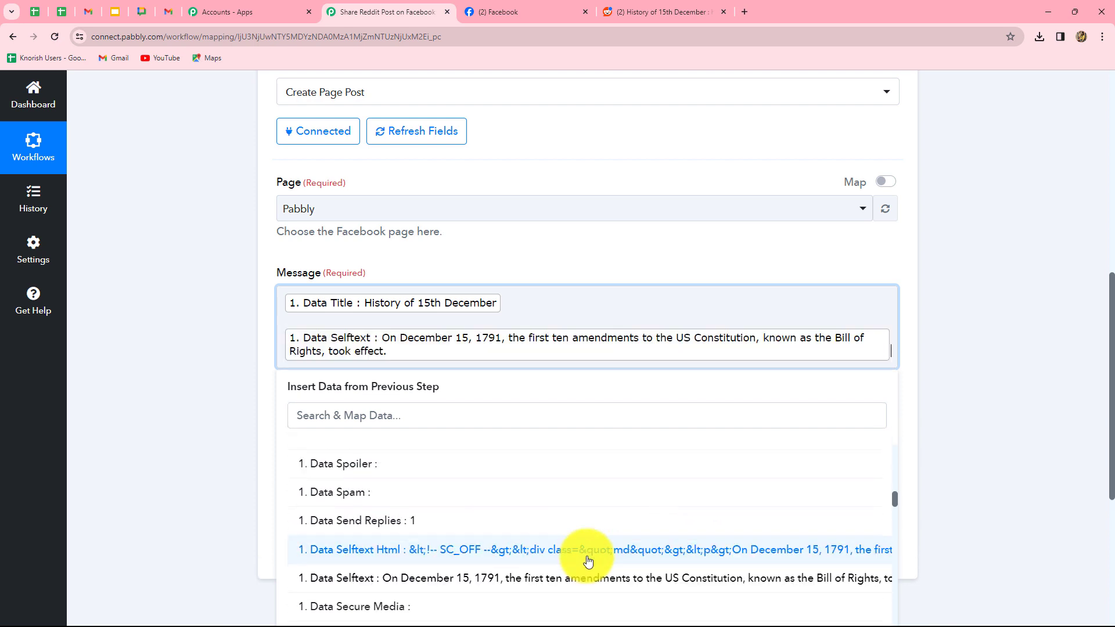
pyautogui.click(983, 452)
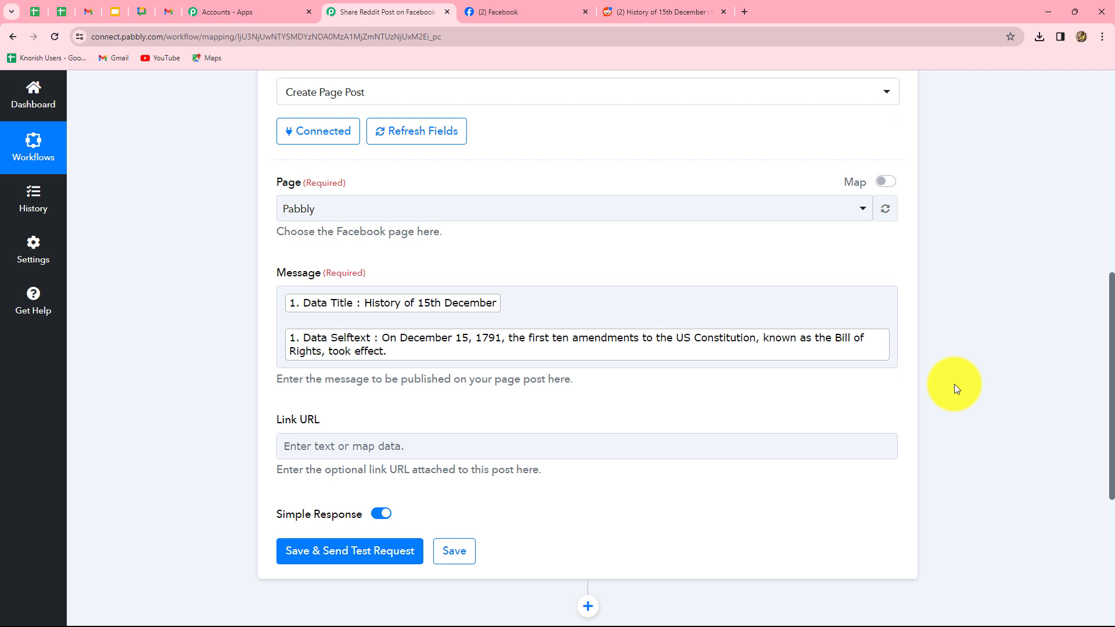
pyautogui.scroll(-3, 954, 384)
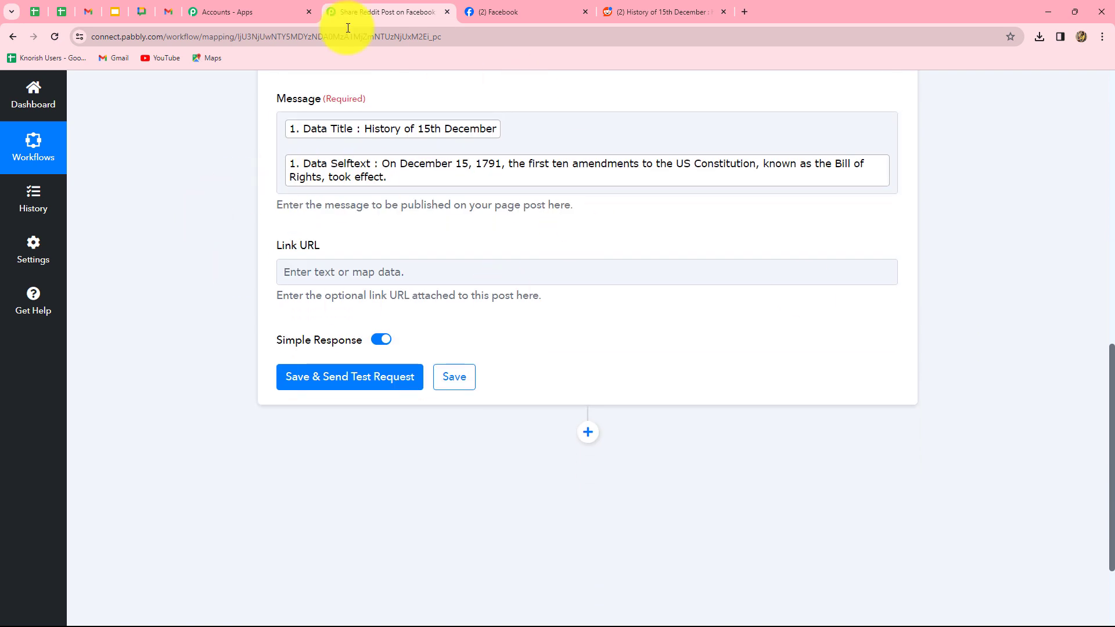
pyautogui.click(311, 277)
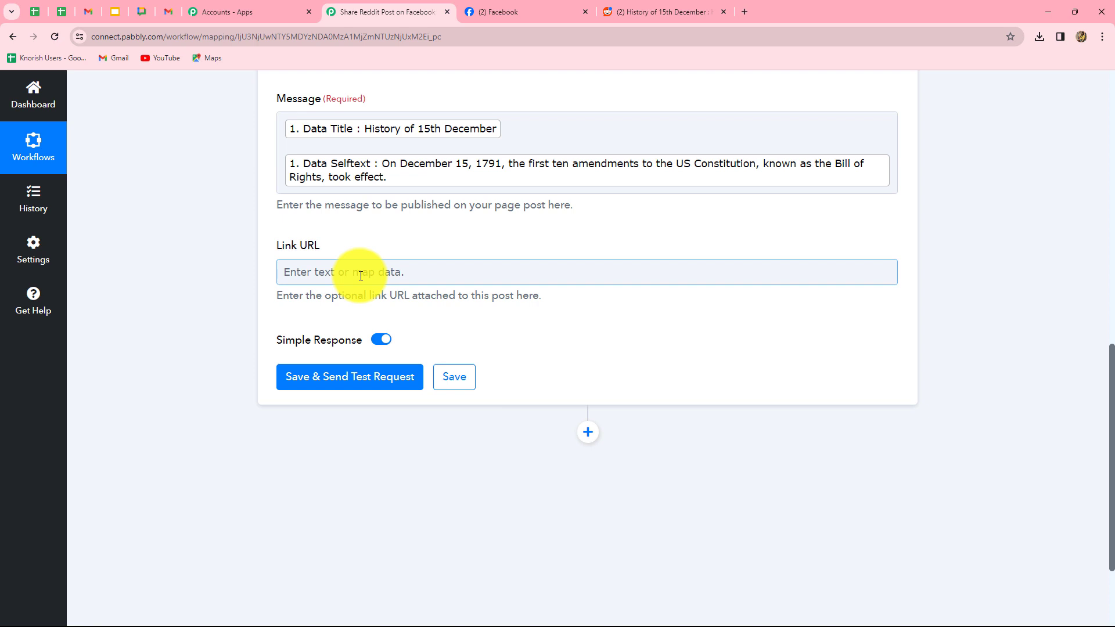
pyautogui.click(531, 291)
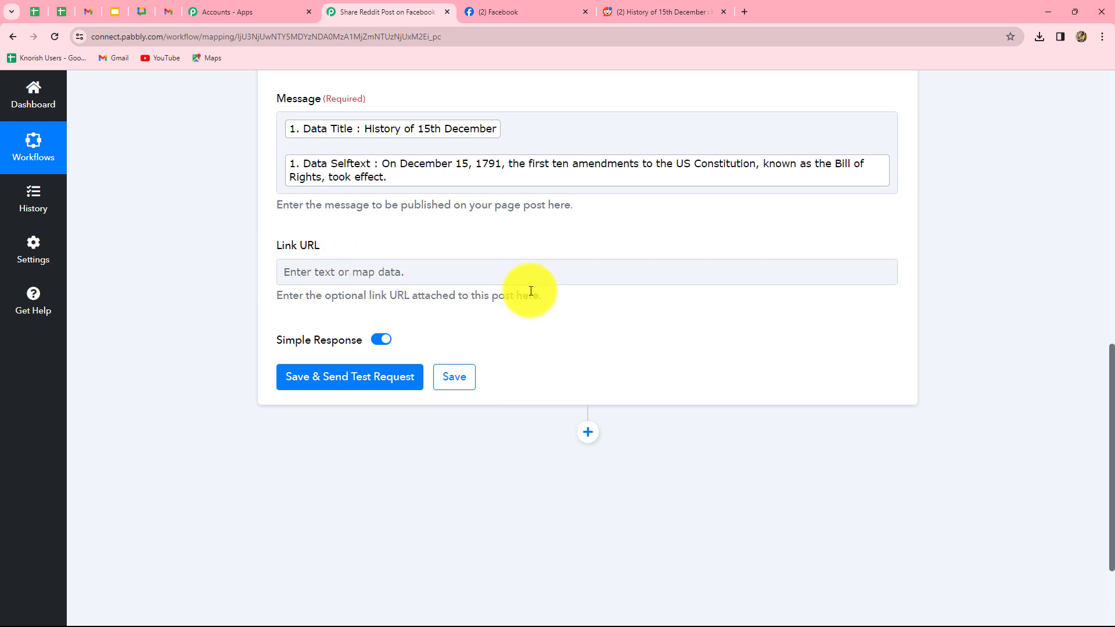
pyautogui.click(411, 271)
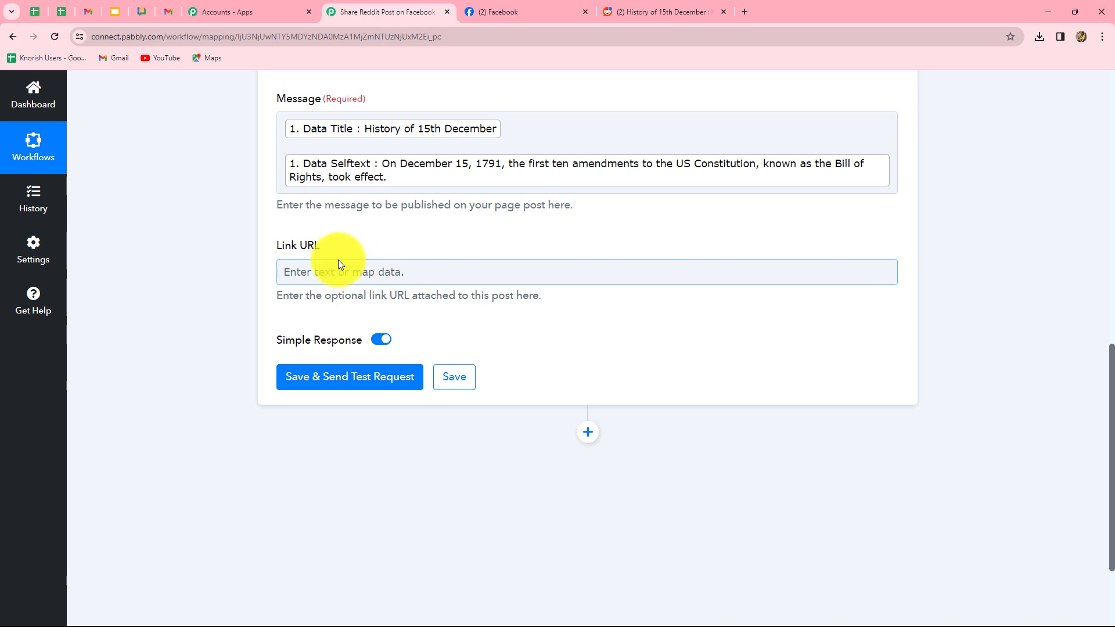
# Save the Facebook page post action, send its test request and examine the returned response IDs.
pyautogui.click(373, 376)
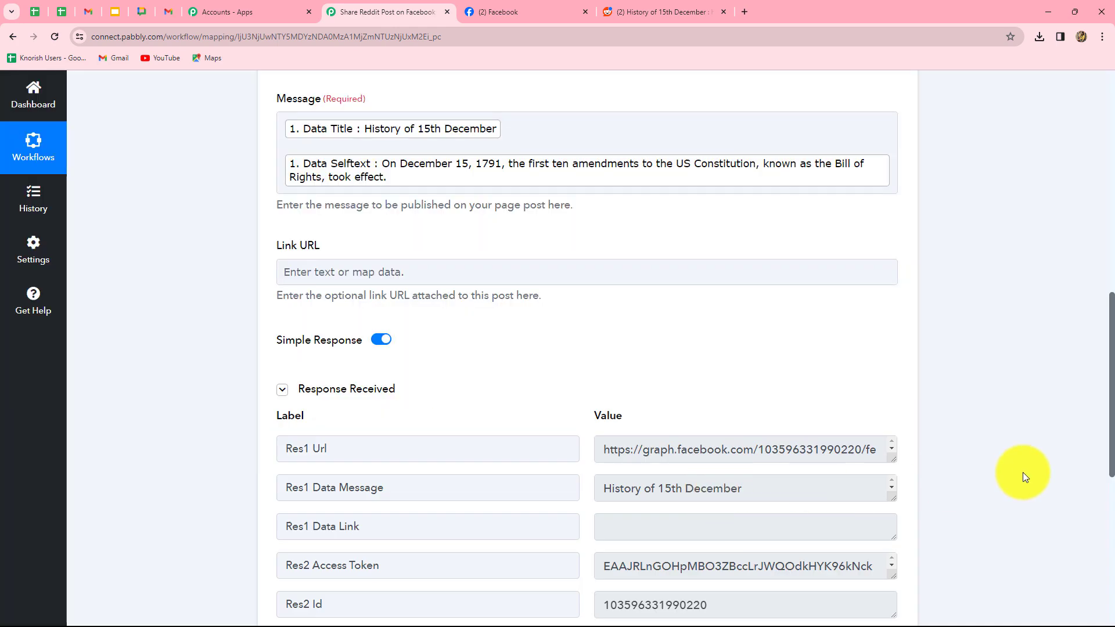
pyautogui.scroll(-1, 1023, 473)
pyautogui.scroll(-2, 1023, 472)
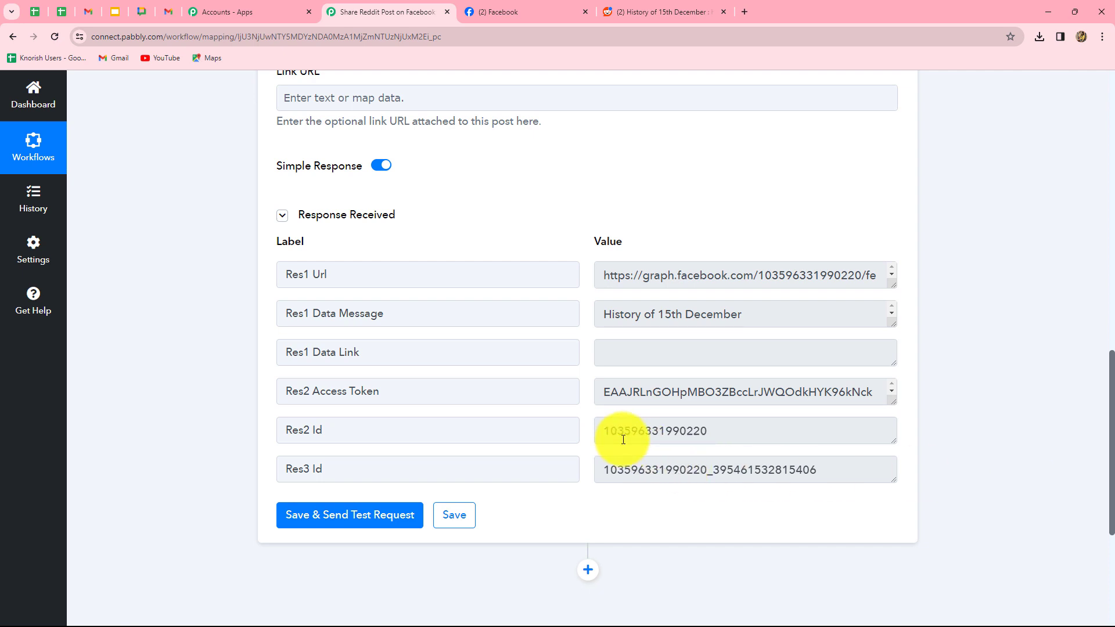
pyautogui.moveTo(614, 432); pyautogui.dragTo(722, 439)
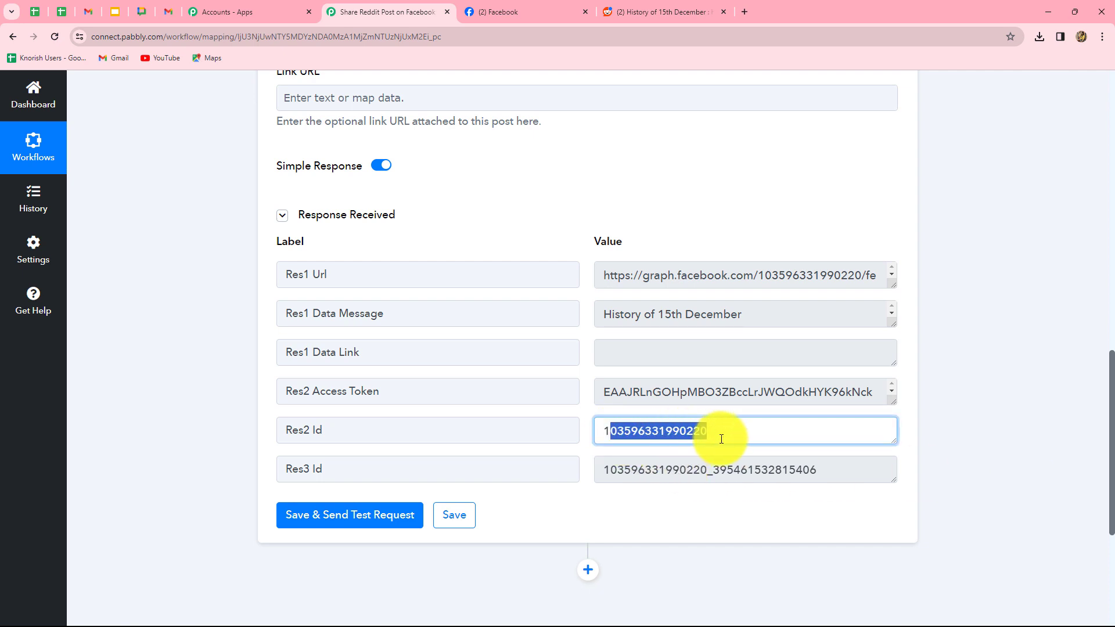
# Switch to Facebook, reload the Pabbly page and compare its latest post with the original "History of 15th December" post on Reddit.
pyautogui.click(528, 16)
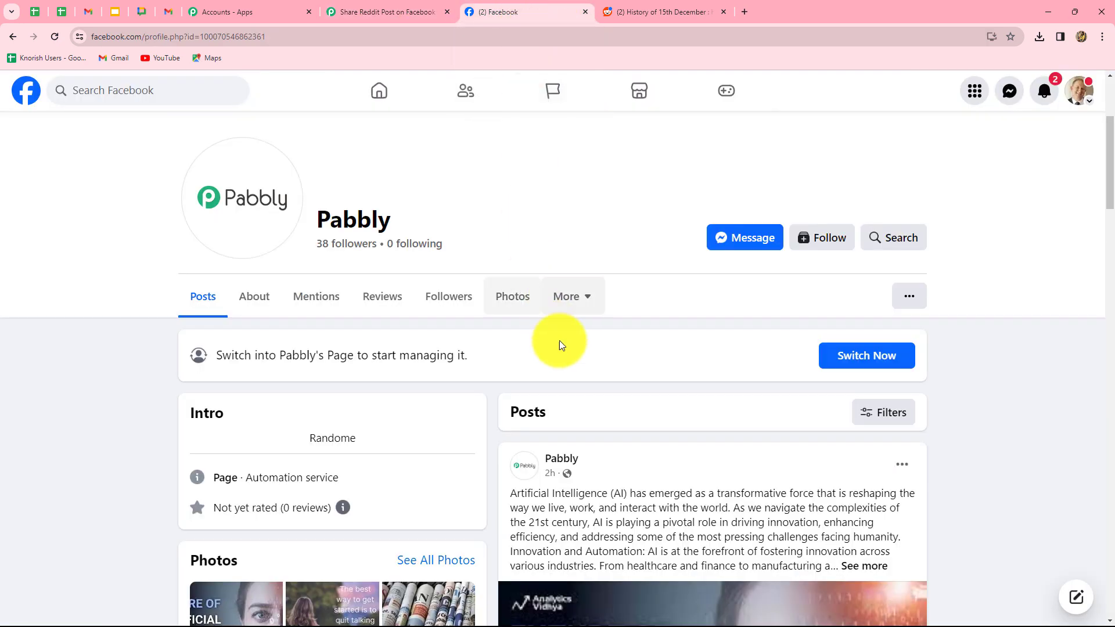
pyautogui.click(57, 36)
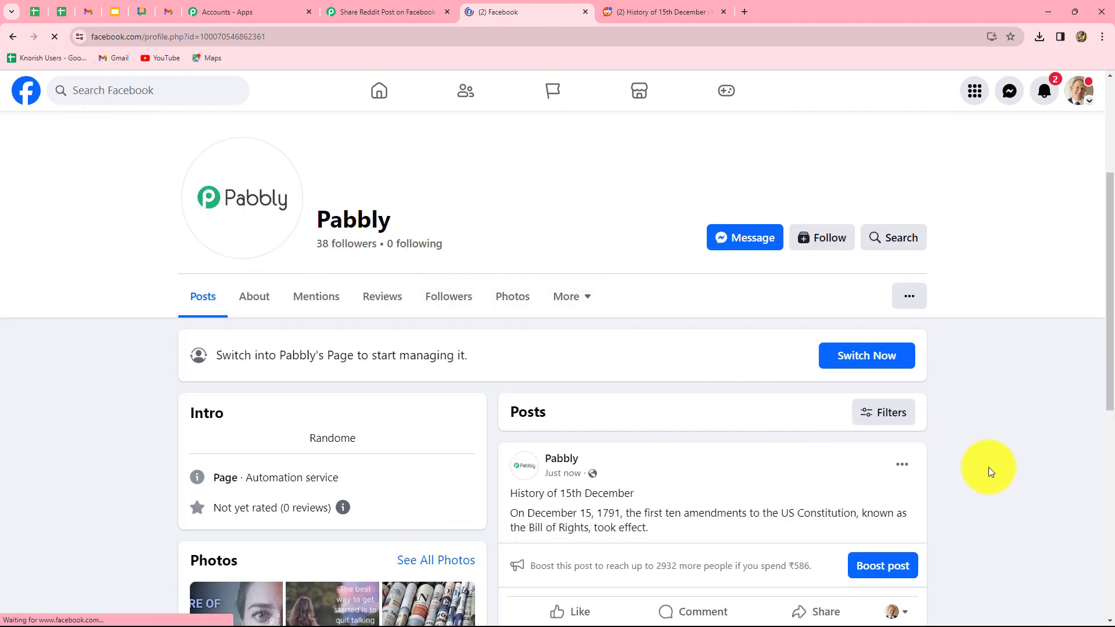
pyautogui.scroll(-2, 989, 467)
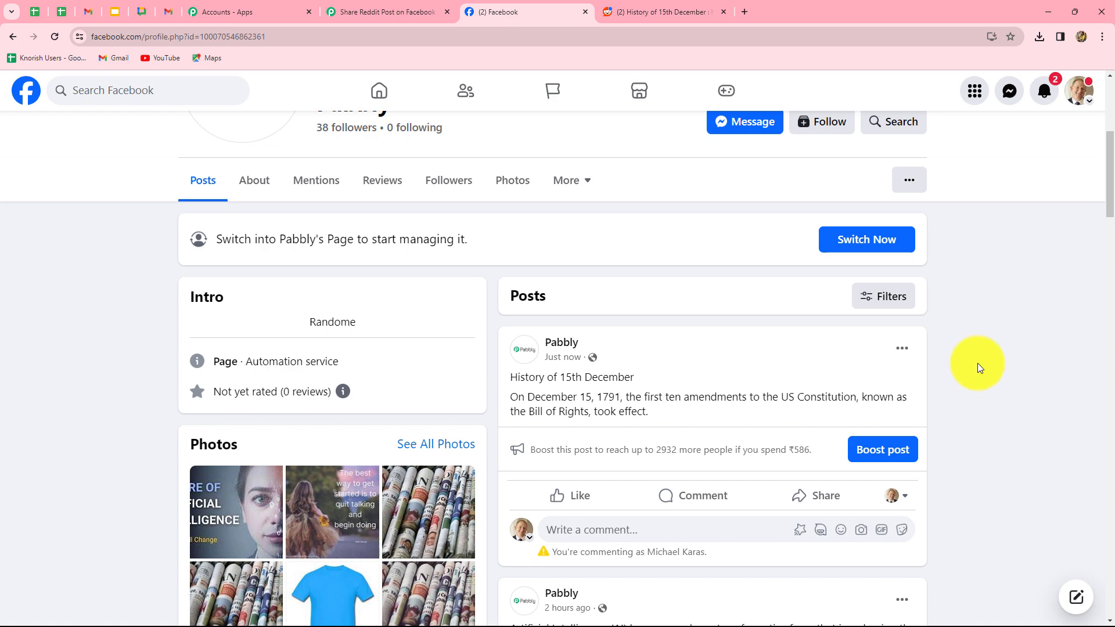
pyautogui.click(646, 10)
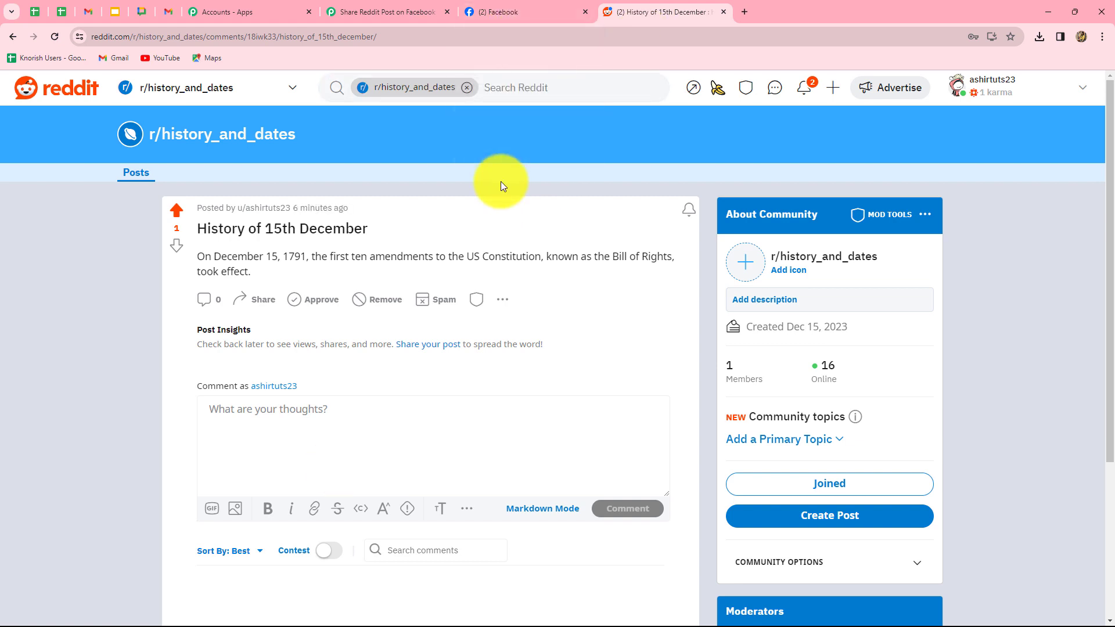
pyautogui.click(500, 14)
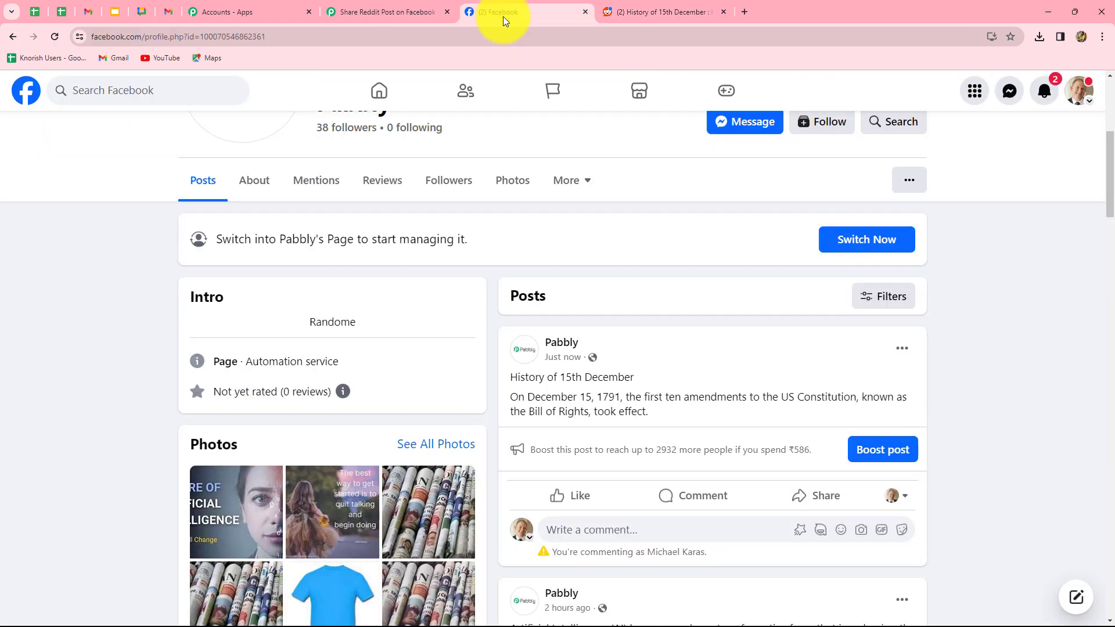
# On Reddit, publish a history_and_dates post titled "History of 16th December" with "On December 16th in key years:" and the 1773 and 1838 events.
pyautogui.click(668, 10)
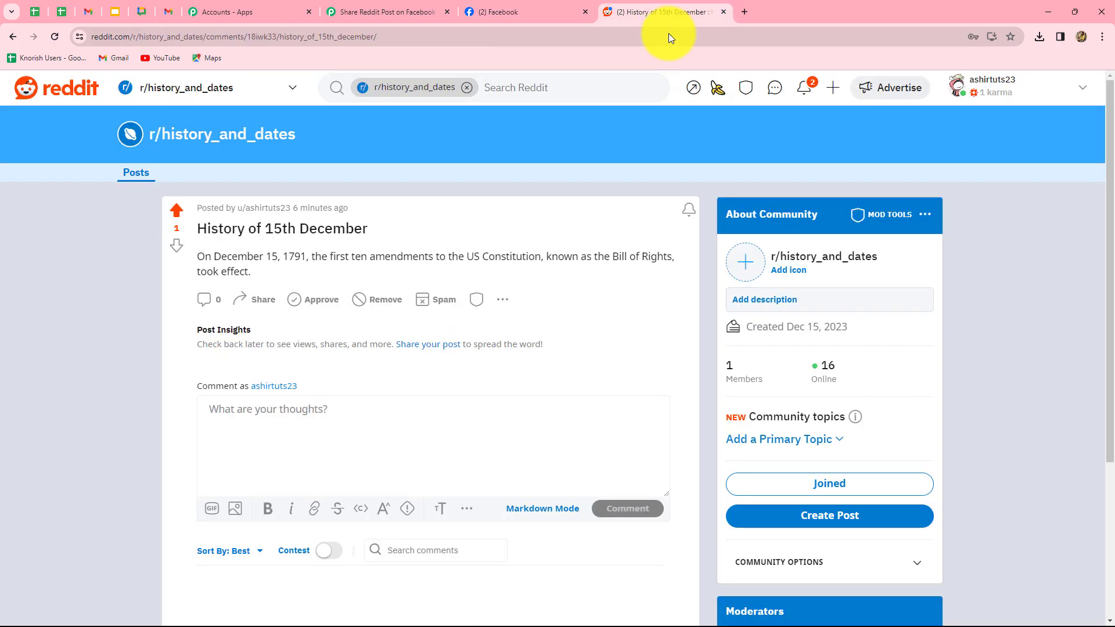
pyautogui.click(830, 90)
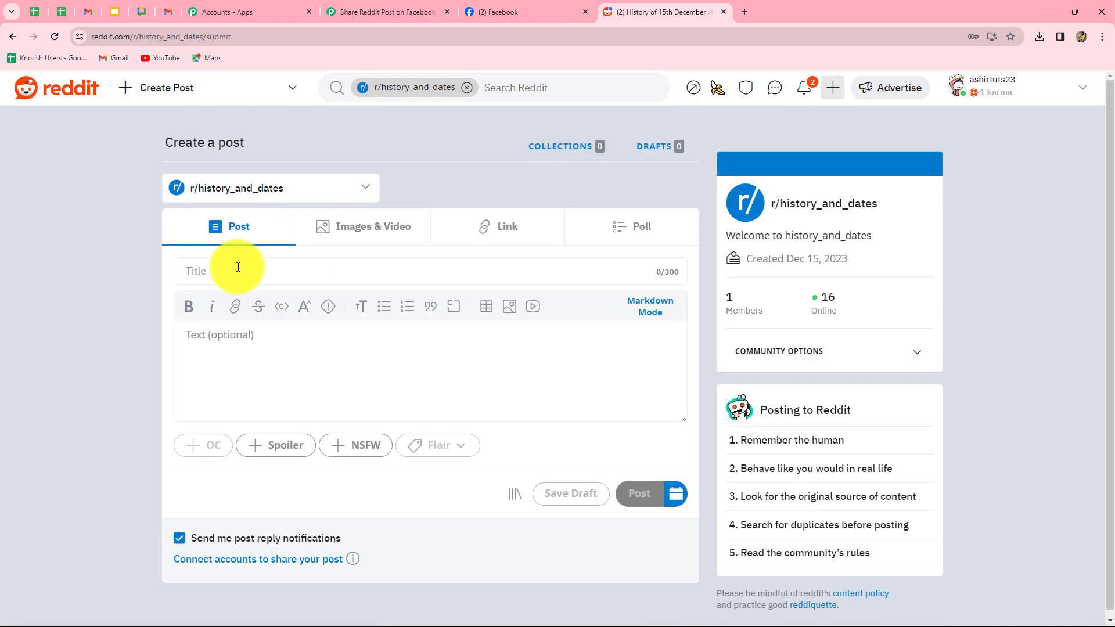
pyautogui.click(225, 275)
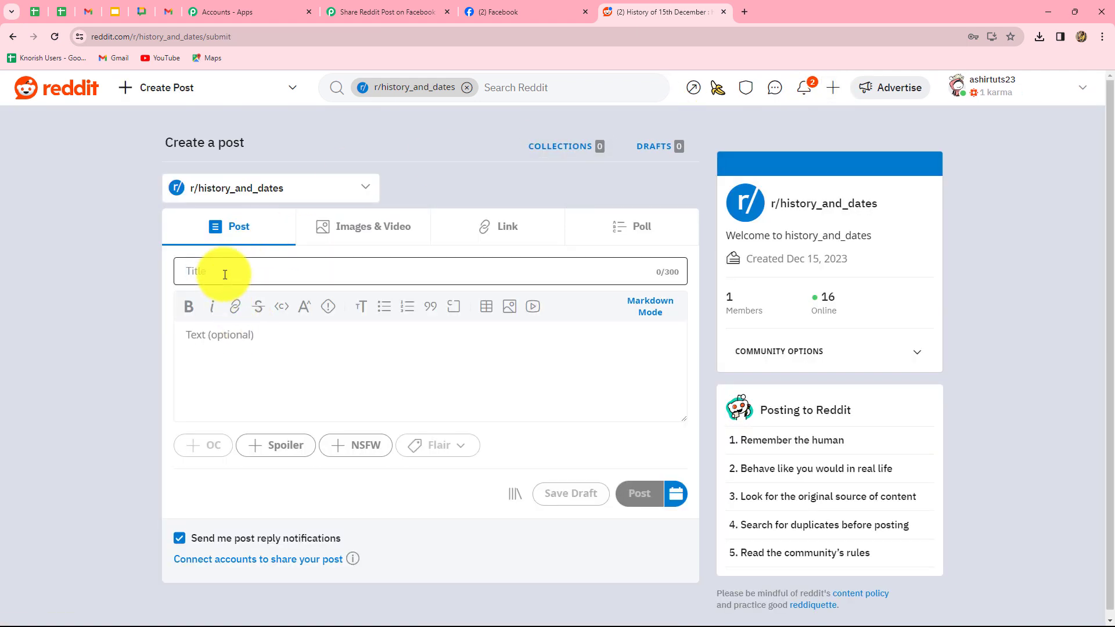
pyautogui.write('History of 16th December')
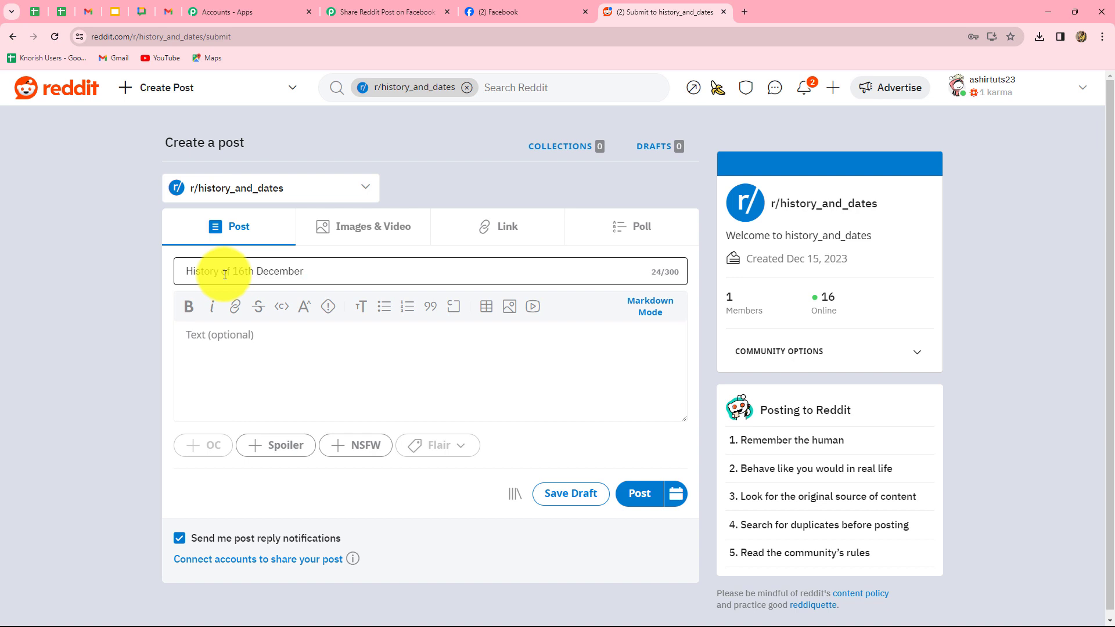
pyautogui.click(252, 344)
pyautogui.write('On December 16th in key years:  1773 - The Boston Tea Party took place as American colonists boarded British ships and dumped crates of tea into the harbor to protest tea taxes. This was a key event leading up to the American Revolutionary War.  1838 - Mexico officially recognized the independence of Texas from Mexico after Texas settlers defeated Mexican General Santa Anna and established the Republic of Texas.')
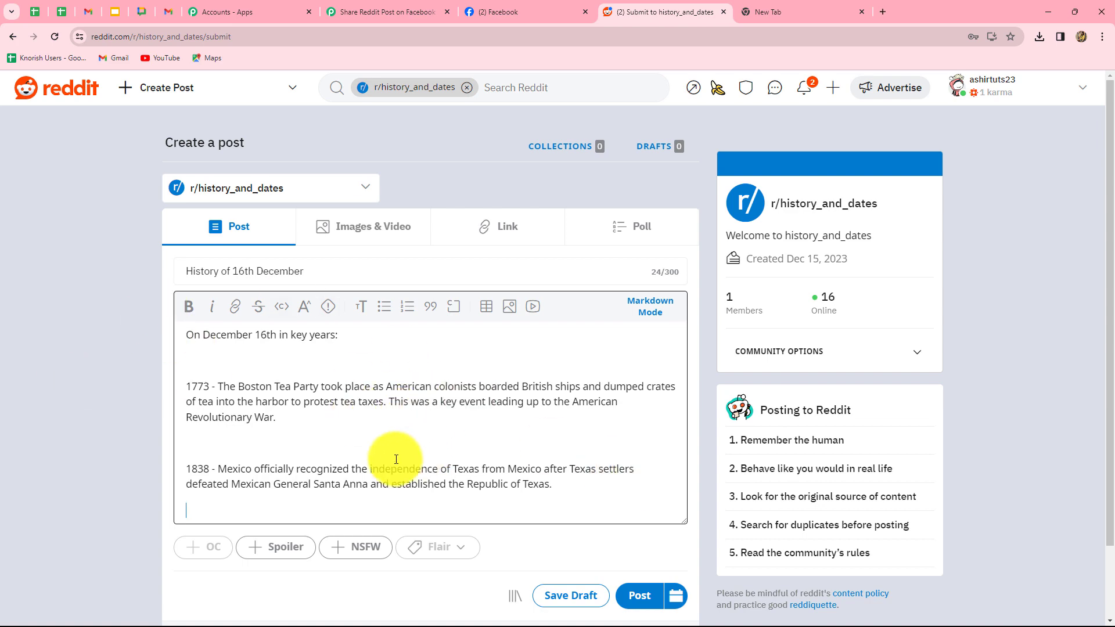
pyautogui.click(651, 604)
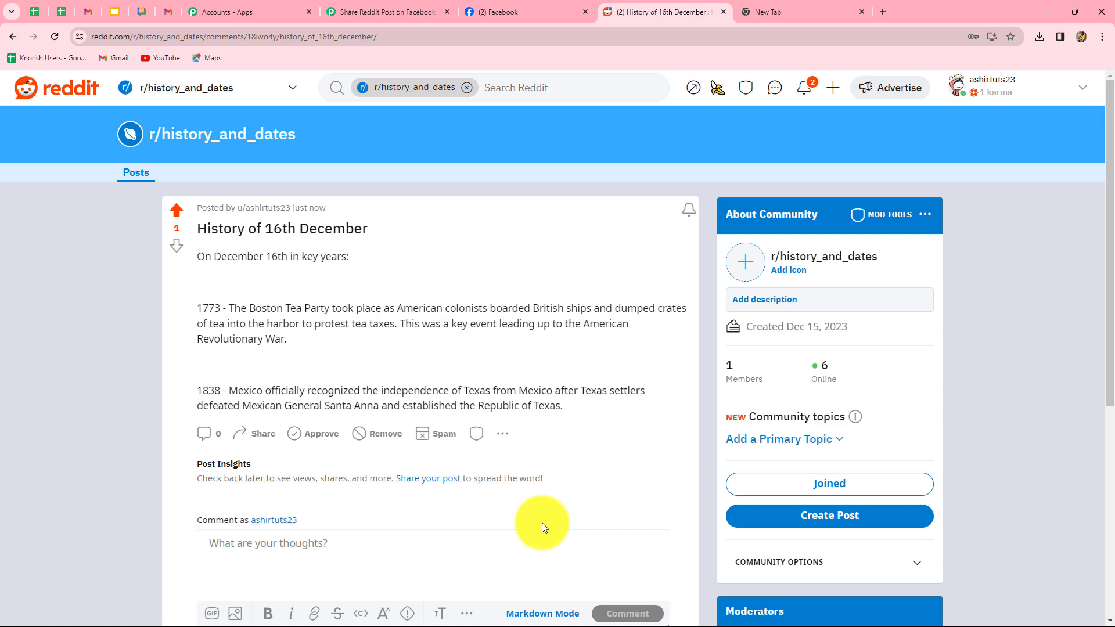
# Check the Pabbly Facebook page for the automatically shared "History of 16th December" post against its Reddit original.
pyautogui.click(486, 11)
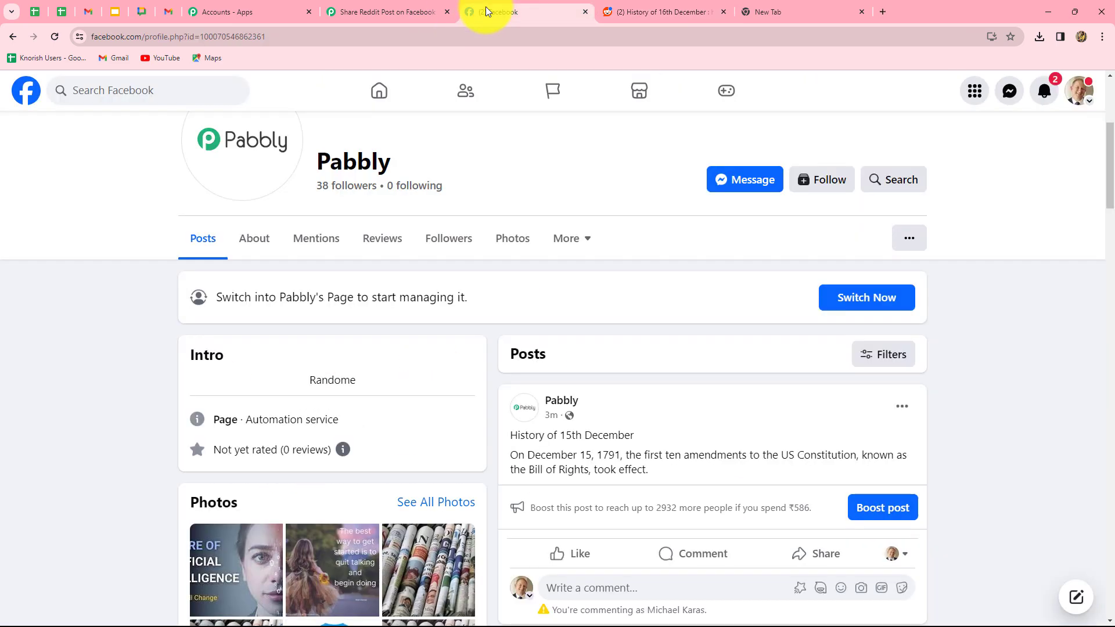
pyautogui.click(636, 12)
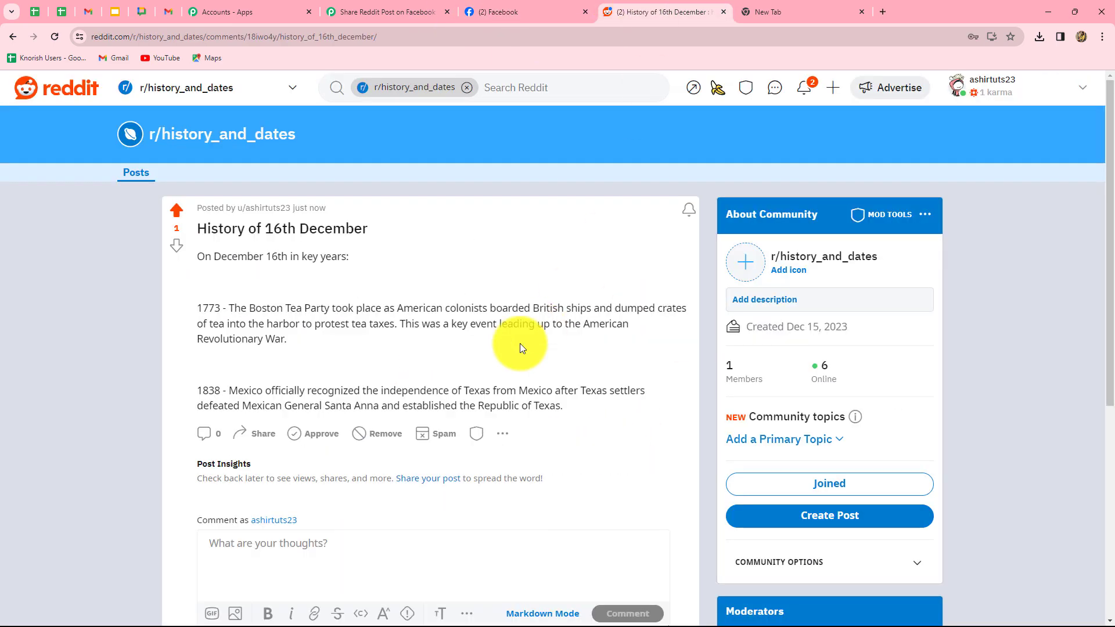
pyautogui.hotkey('ctrl', 'shift', 'Tab')
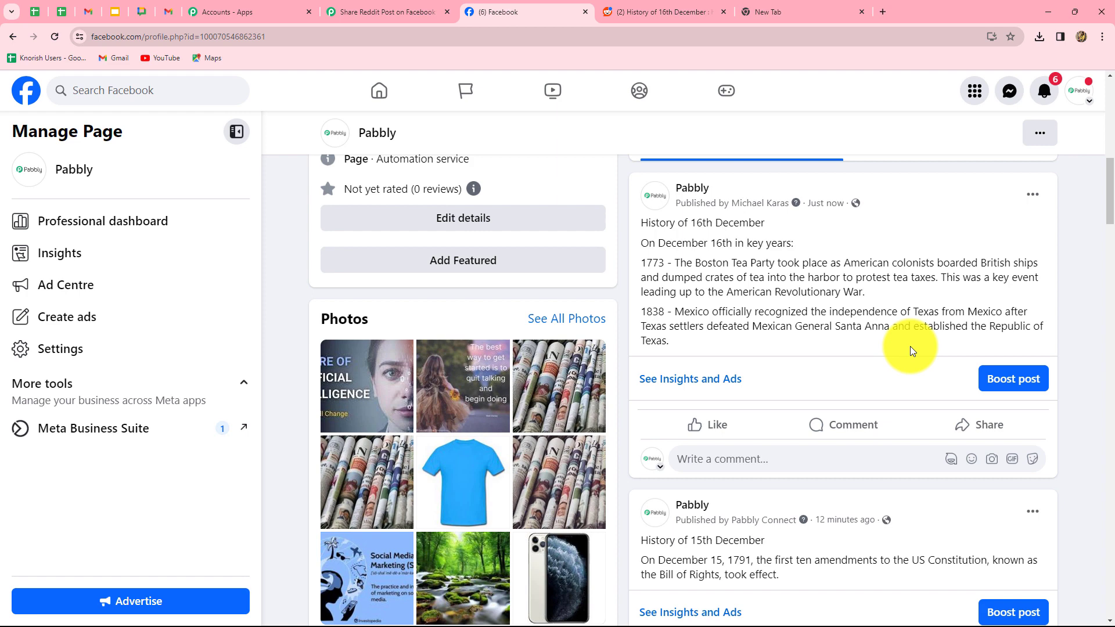
# Return to the Pabbly Connect workflow and collapse the Facebook Pages action to review the two-step overview.
pyautogui.click(399, 11)
pyautogui.scroll(8, 998, 346)
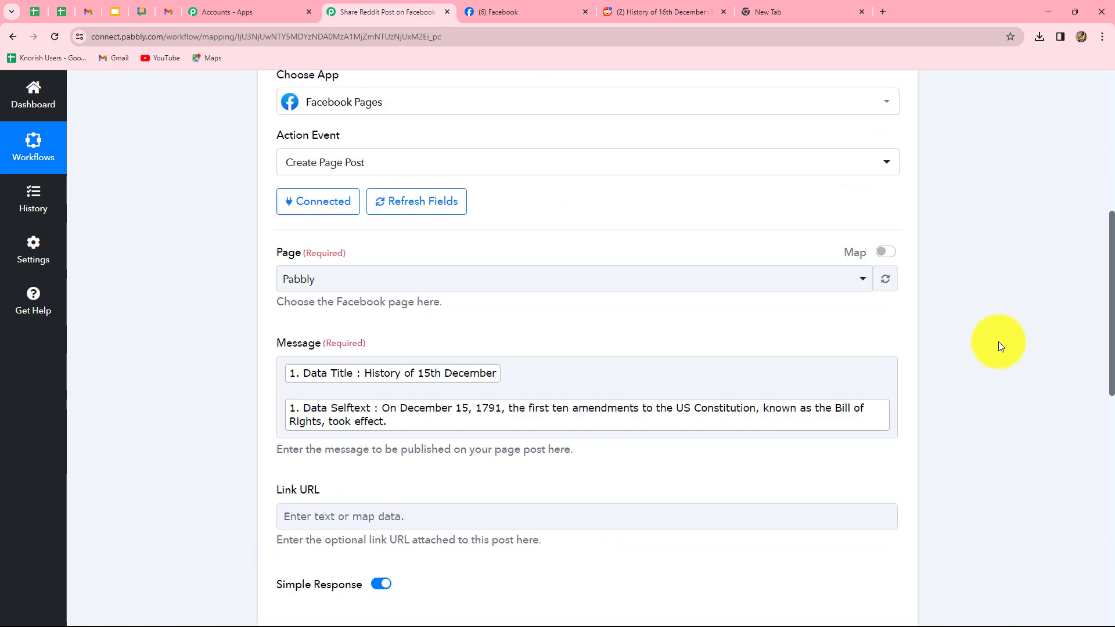
pyautogui.click(894, 237)
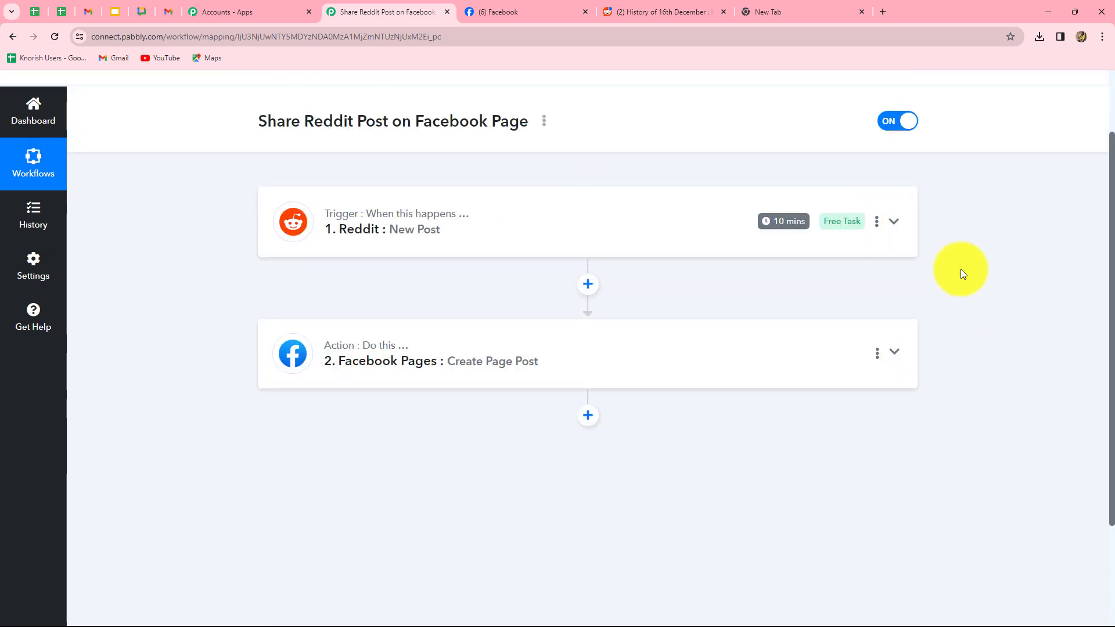